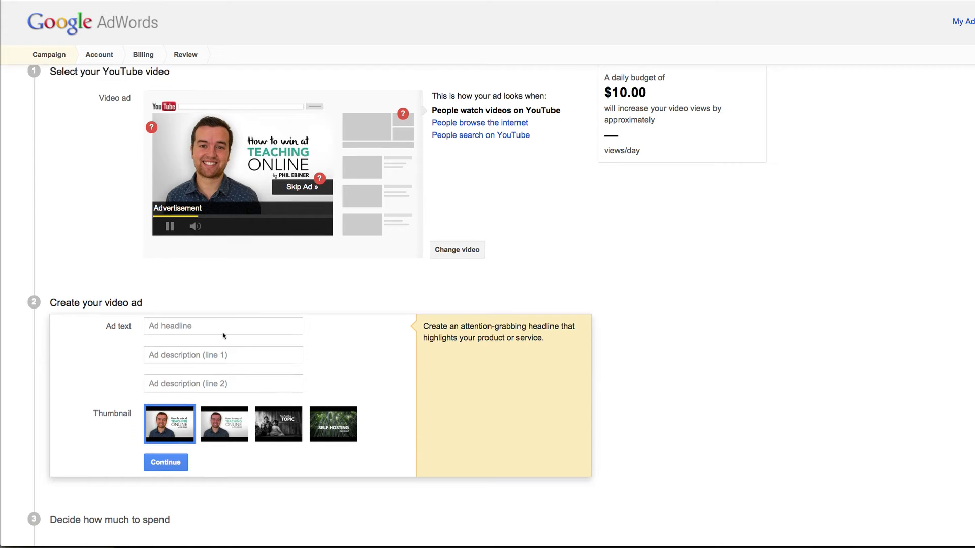
# Enter the video ad headline "Want to teach online?".
pyautogui.scroll(-3, 221, 279)
pyautogui.click(178, 267)
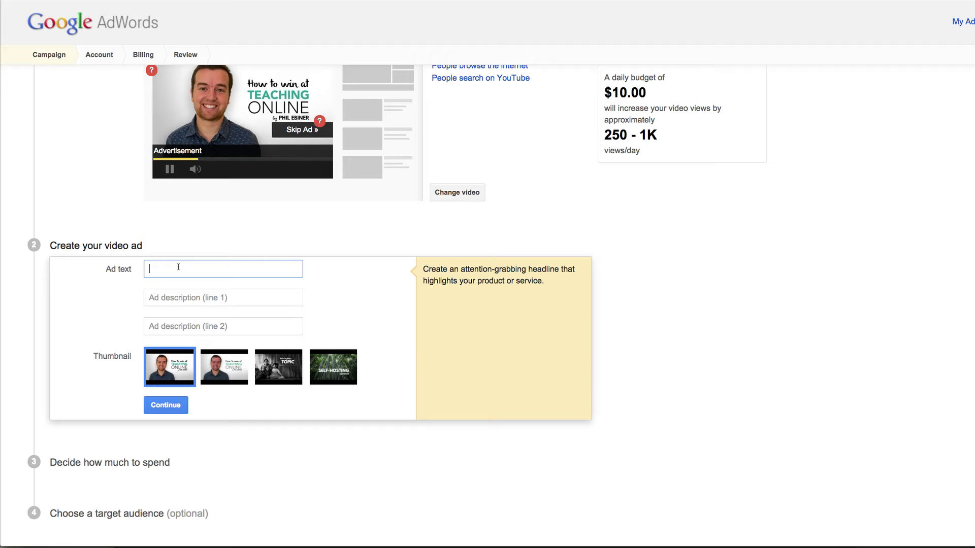
pyautogui.write('W')
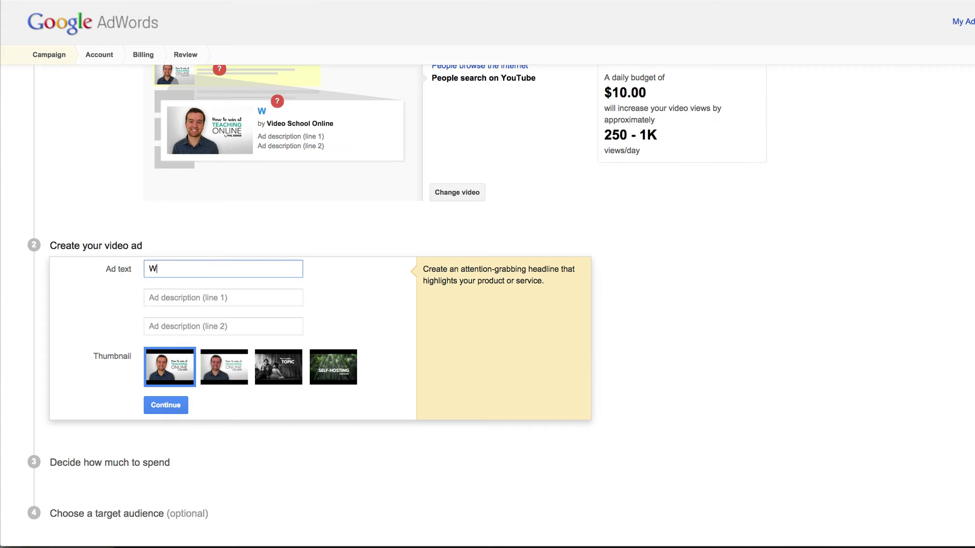
pyautogui.write('ant to teach online cour')
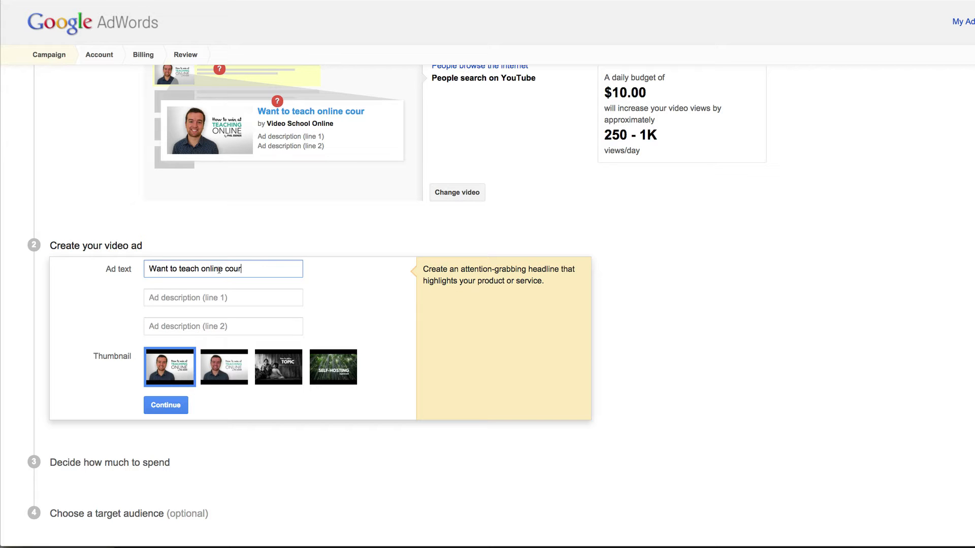
pyautogui.moveTo(223, 269); pyautogui.dragTo(270, 269)
pyautogui.press('BackSpace')
pyautogui.write('?')
# Enter the ad descriptions "Learn how to in this free mini course" and "Enroll now", and confirm the ad text with the first thumbnail.
pyautogui.click(264, 291)
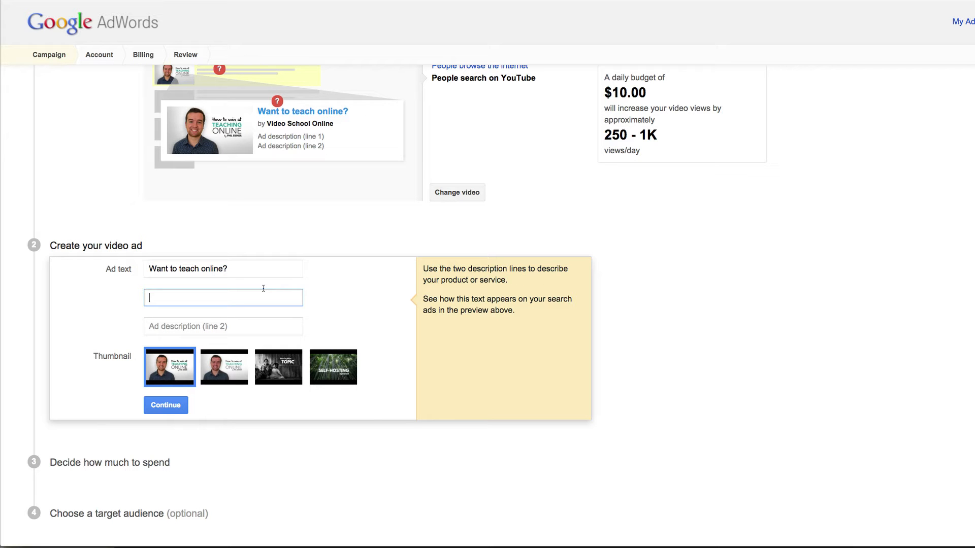
pyautogui.write('Learn how to i')
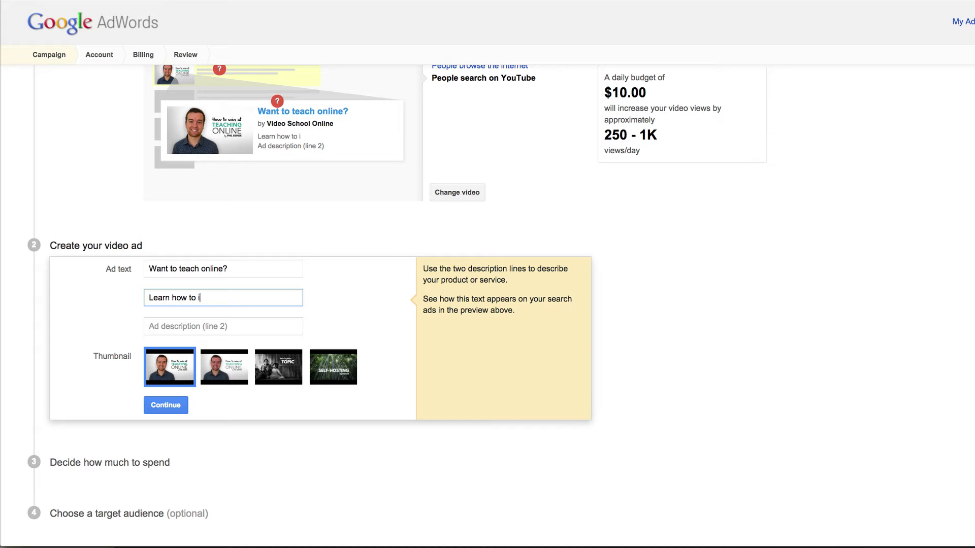
pyautogui.write('n this free mini course')
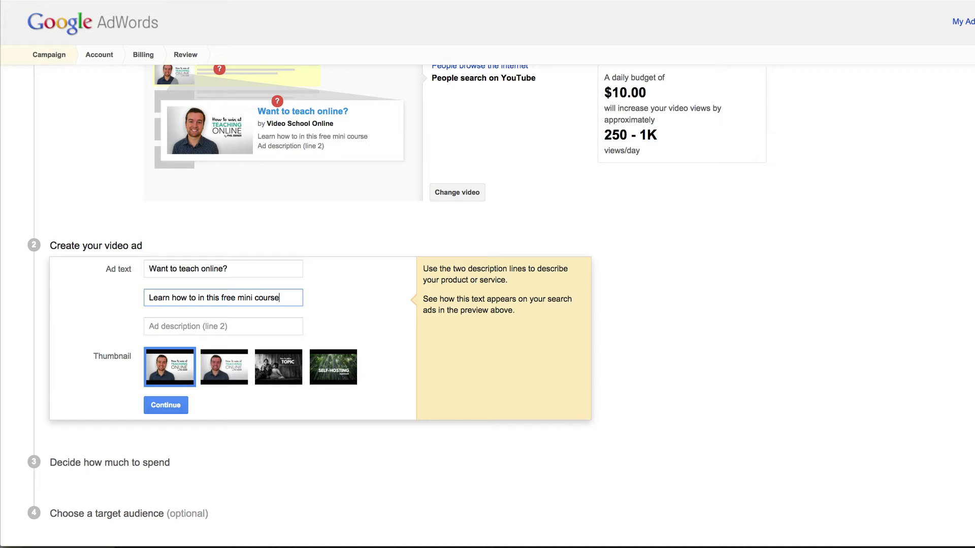
pyautogui.press('Tab')
pyautogui.write('Enrol')
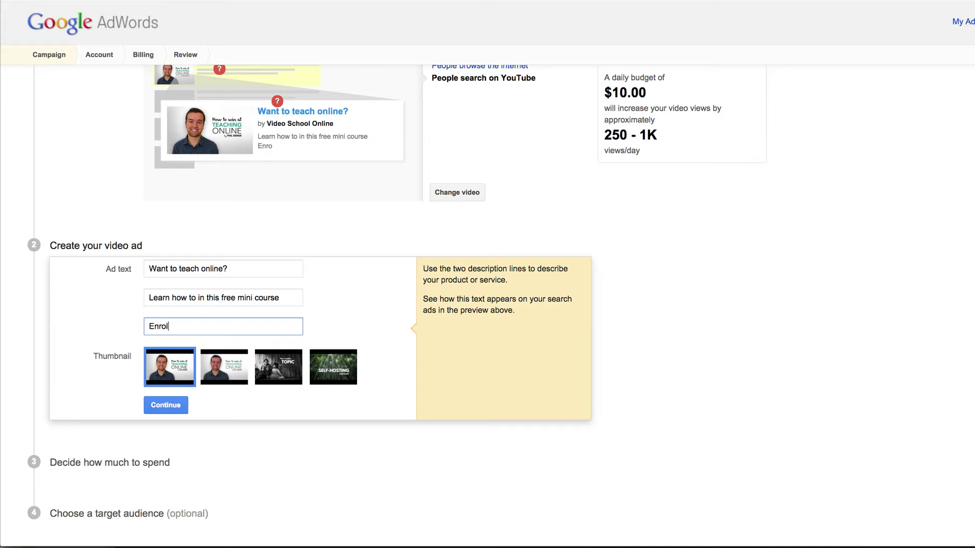
pyautogui.write('l now')
pyautogui.scroll(-1, 320, 311)
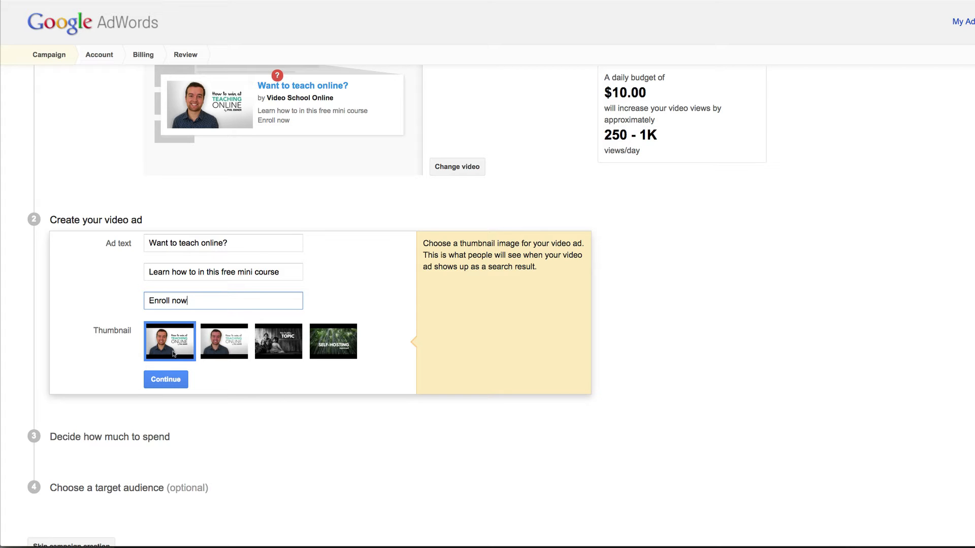
pyautogui.scroll(-1, 233, 340)
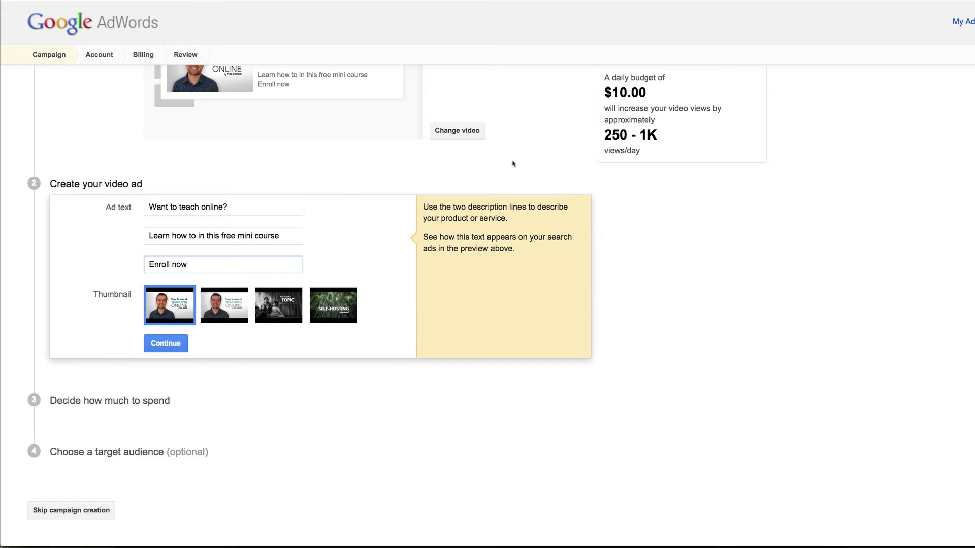
pyautogui.click(175, 337)
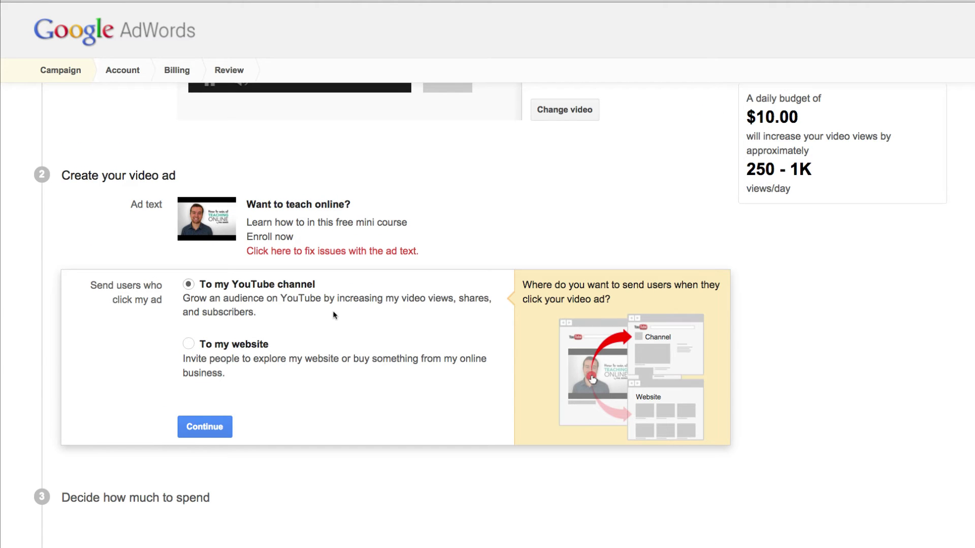
# Check the ad preview for people watching videos on YouTube, and choose to send users who click the ad to the website.
pyautogui.scroll(6, 348, 303)
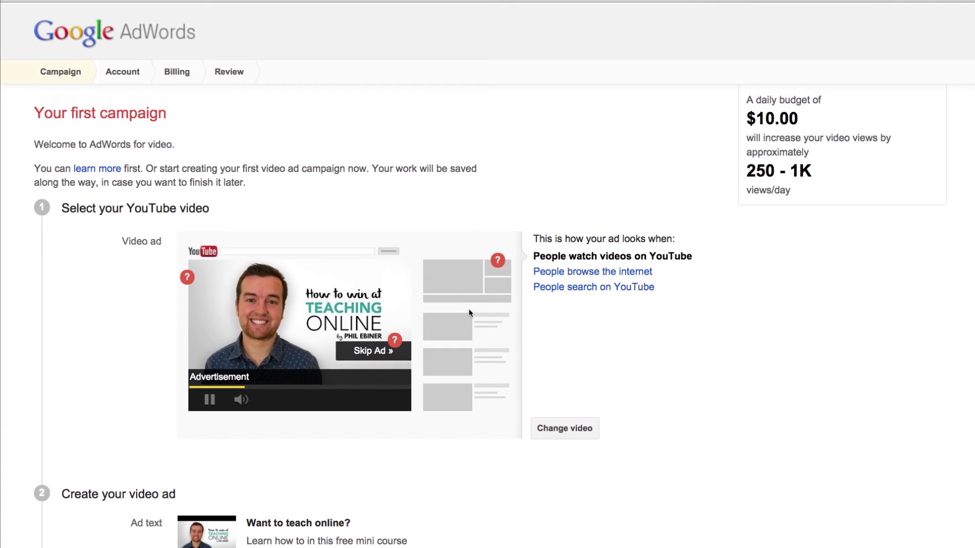
pyautogui.scroll(-3, 611, 364)
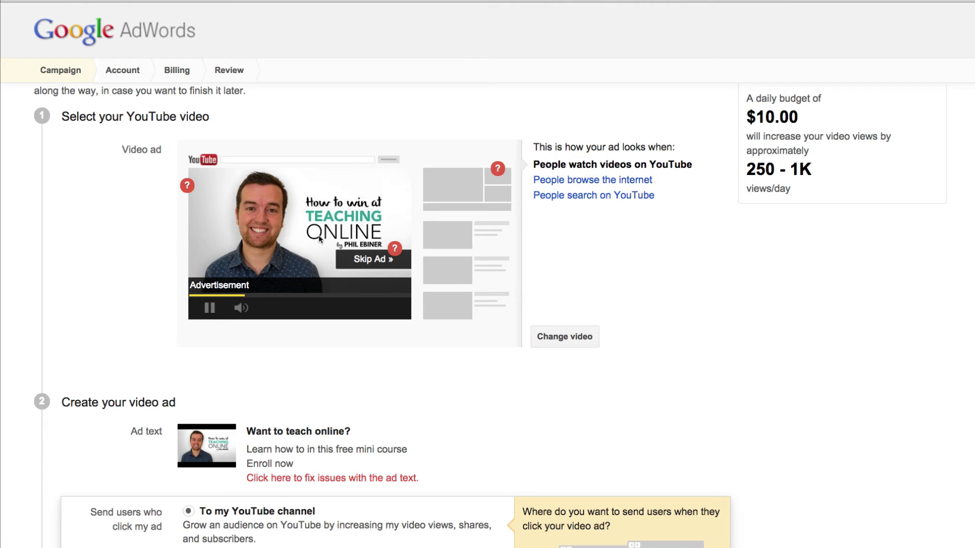
pyautogui.moveTo(488, 169)
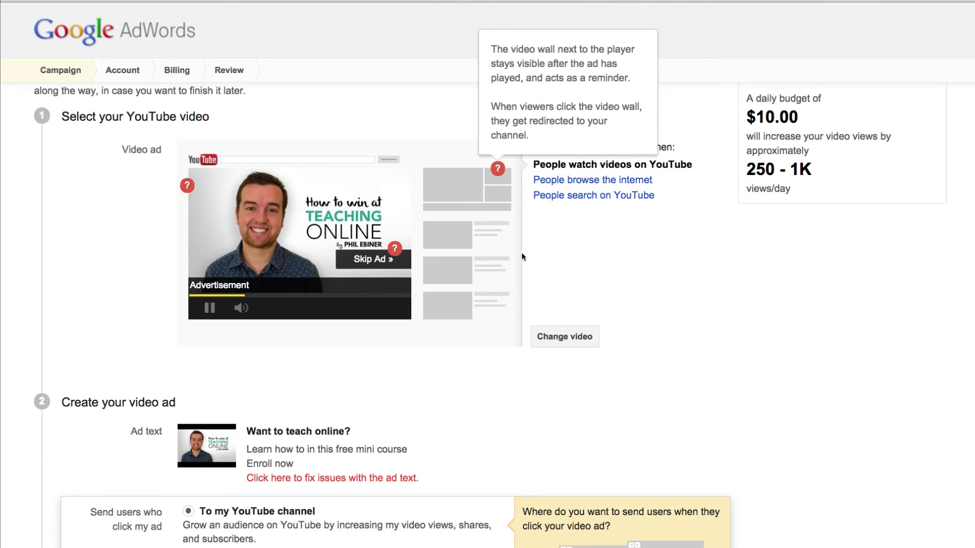
pyautogui.scroll(-3, 523, 254)
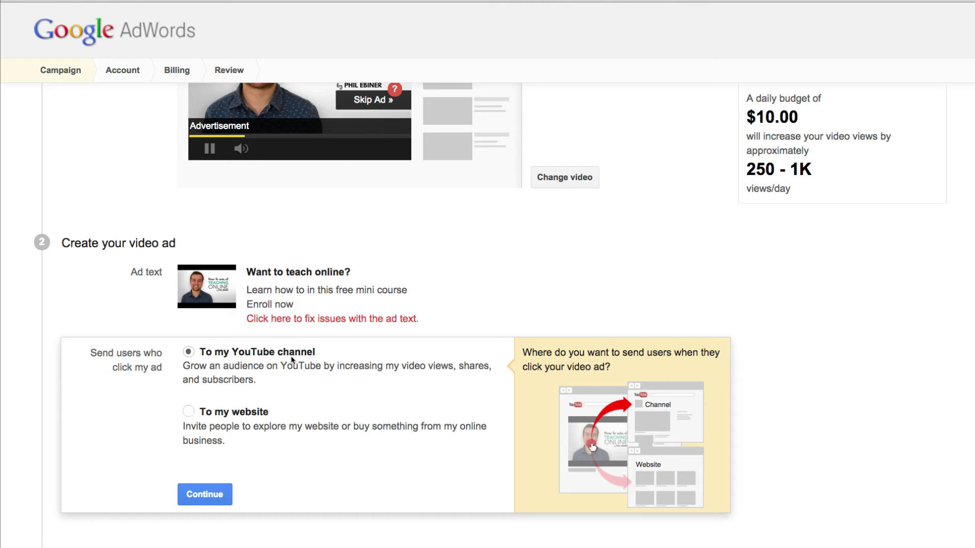
pyautogui.click(187, 410)
pyautogui.scroll(-1, 375, 449)
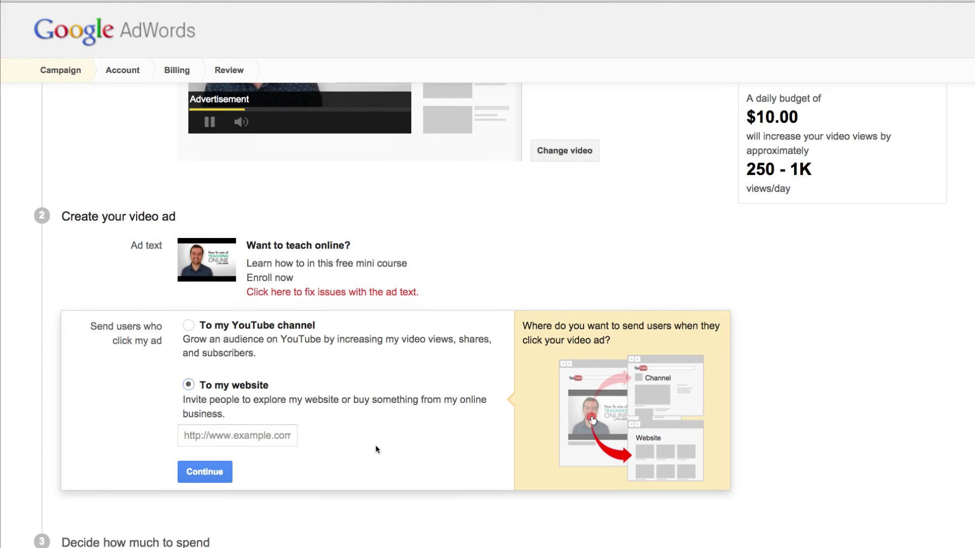
# Open courses.videoschoolonline.com in a new tab and find the course "How to Win at Teaching Online Courses in 2016".
pyautogui.press('super+t')
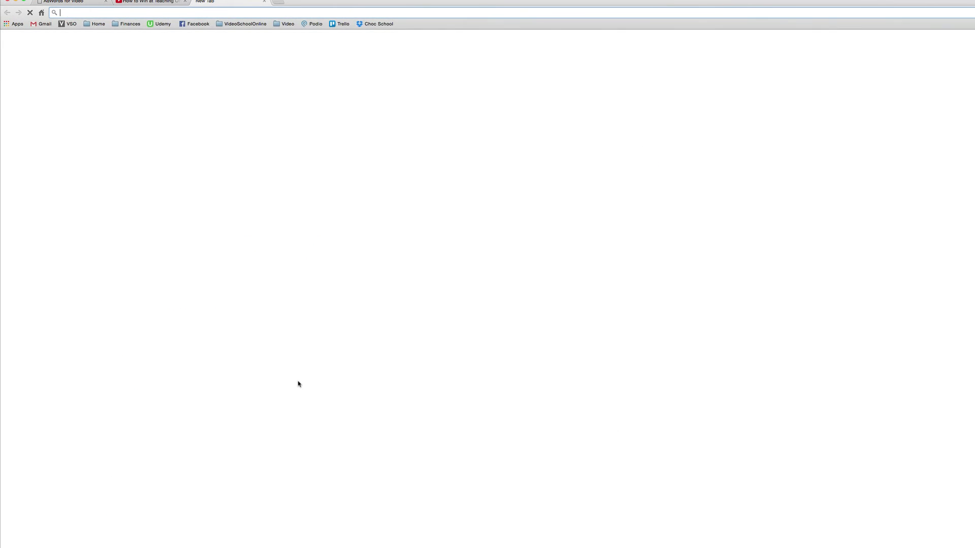
pyautogui.write('courses.videoschoolonline.com')
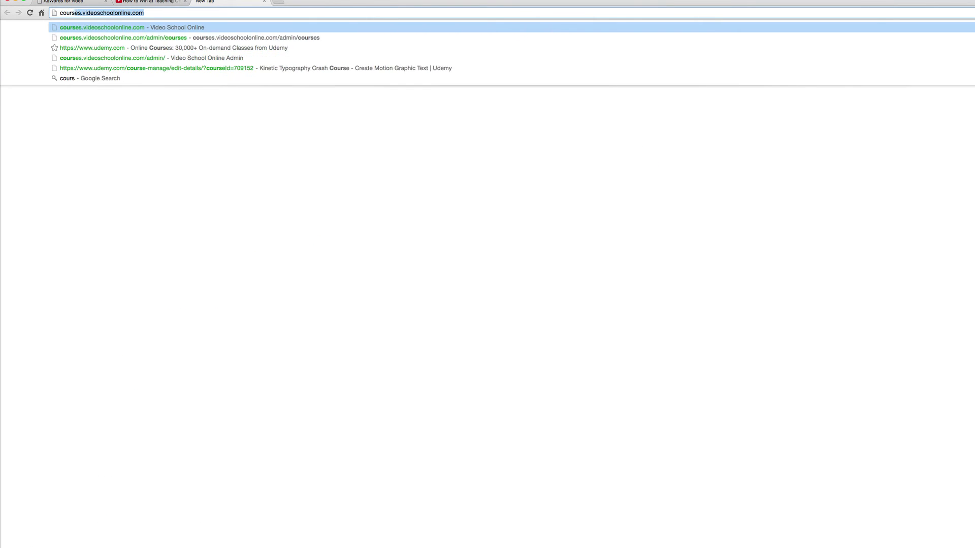
pyautogui.press('Return')
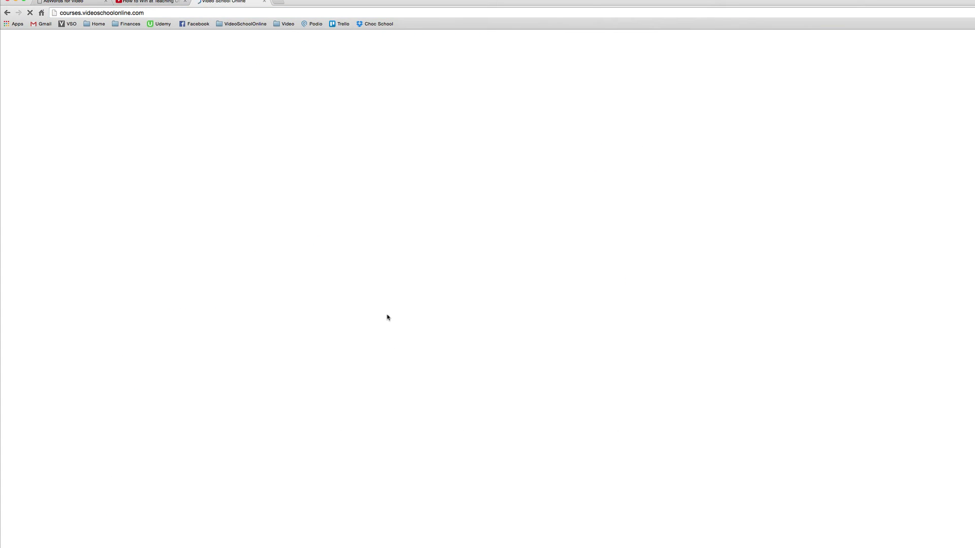
pyautogui.scroll(-10, 434, 405)
pyautogui.scroll(-10, 437, 404)
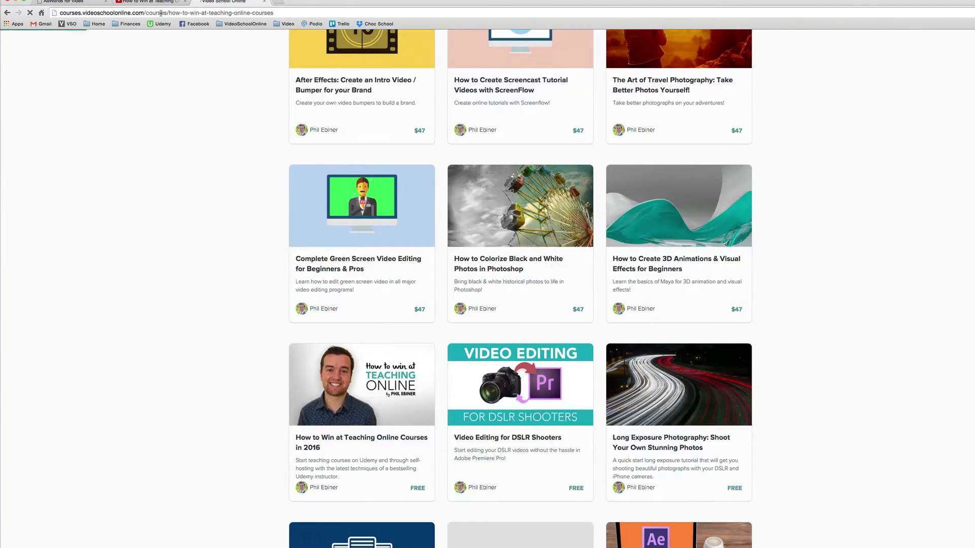
# Return to the AdWords campaign and confirm courses.videoschoolonline.com/courses/how-to-win-at-teaching-online-courses as the ad's destination website.
pyautogui.click(81, 4)
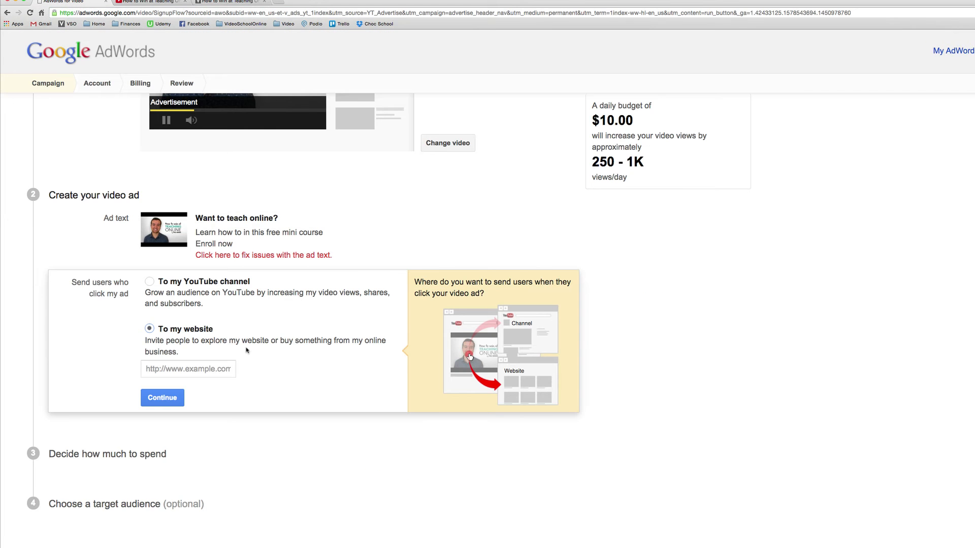
pyautogui.click(198, 370)
pyautogui.write('teaching-online-courses')
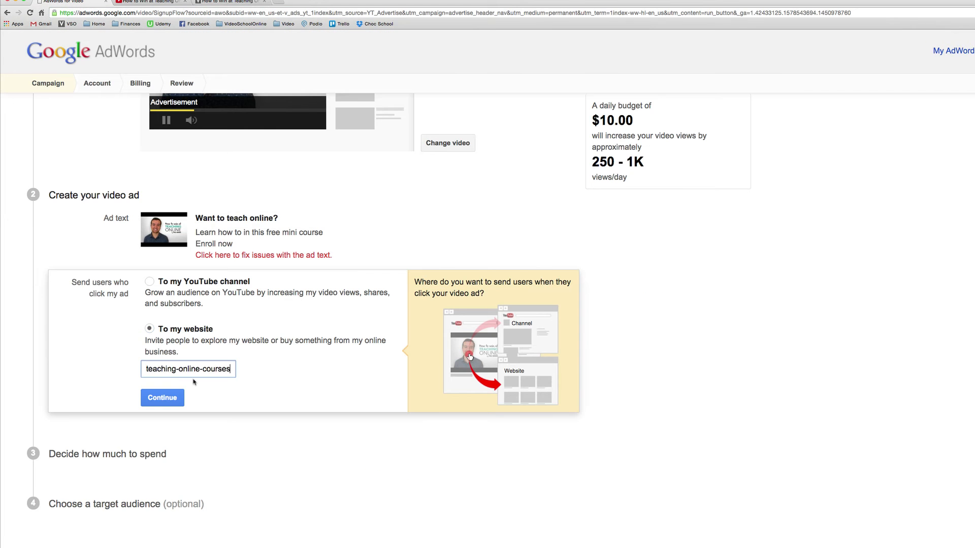
pyautogui.click(172, 398)
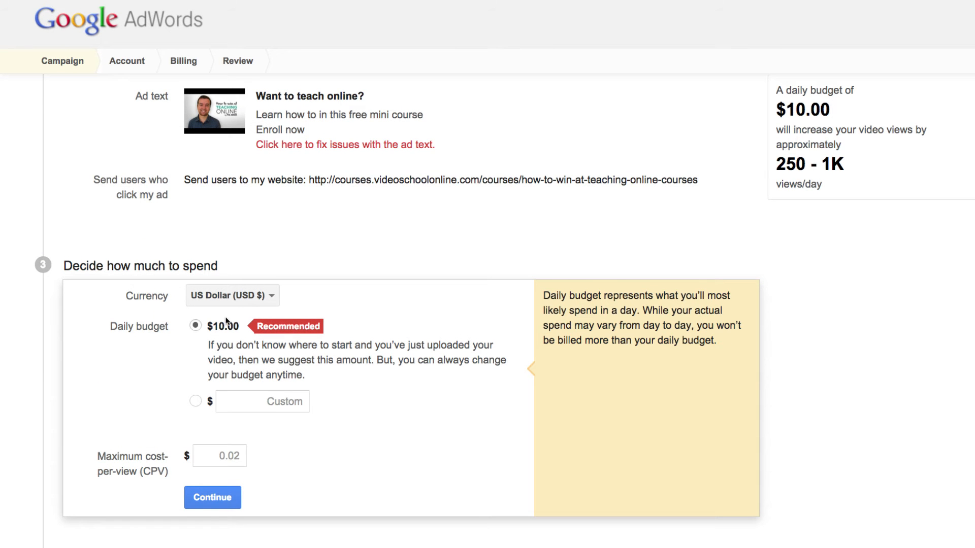
# Set a custom daily budget of $5.00 and a maximum cost-per-view of $0.02.
pyautogui.click(196, 400)
pyautogui.click(280, 401)
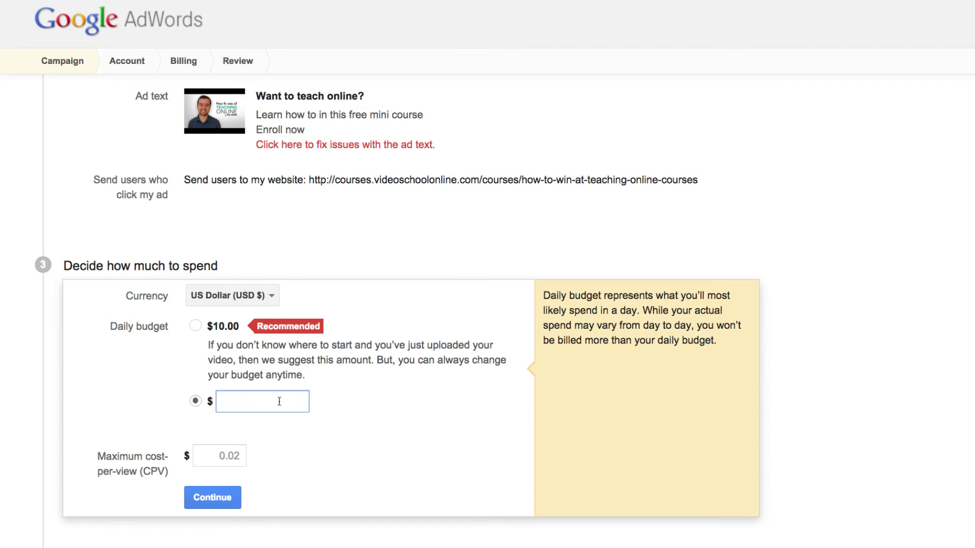
pyautogui.write('5.00')
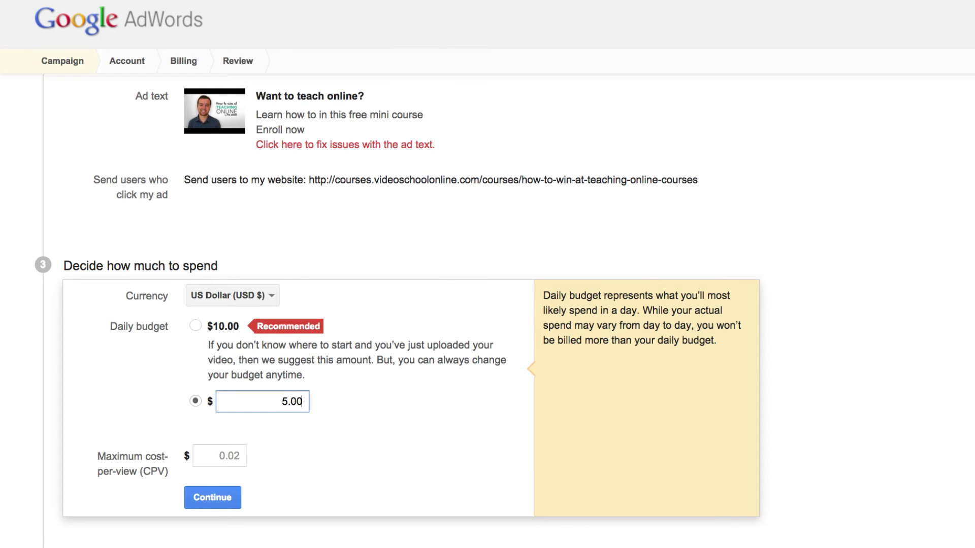
pyautogui.click(241, 459)
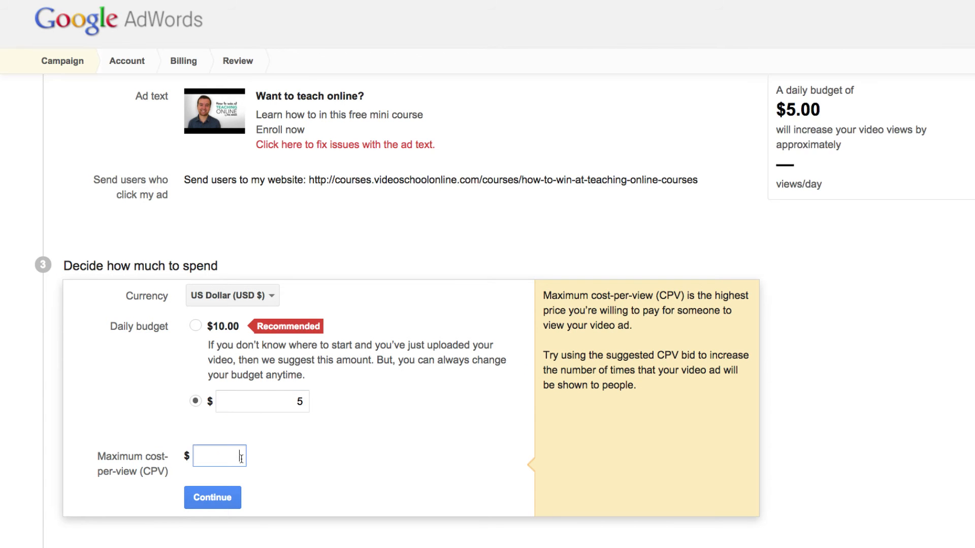
pyautogui.write('.02')
pyautogui.click(324, 410)
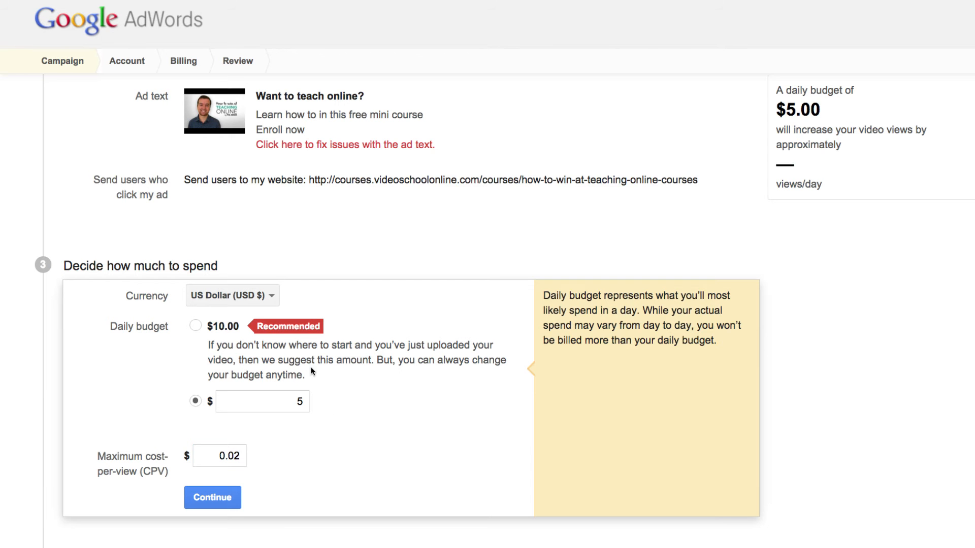
# Set the maximum cost-per-view to $0.10.
pyautogui.click(279, 392)
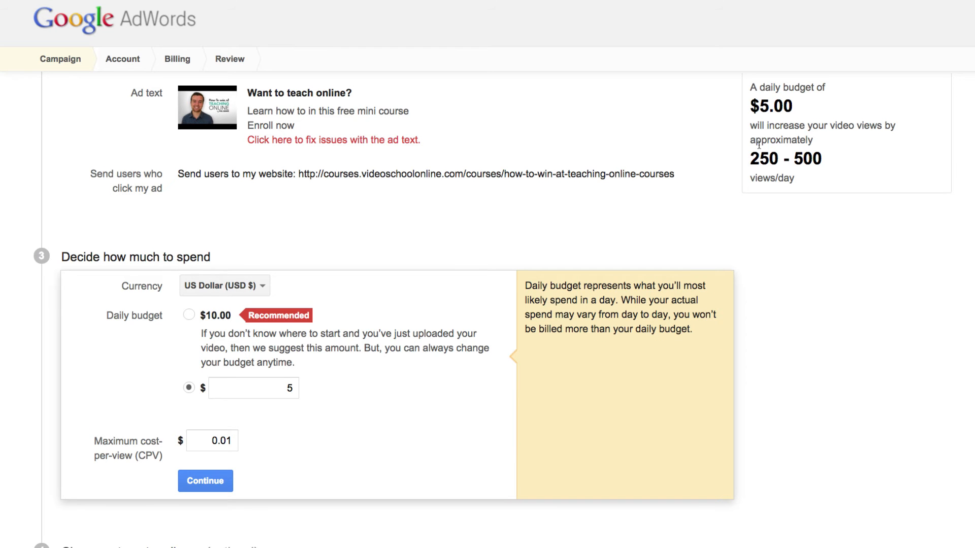
pyautogui.click(224, 439)
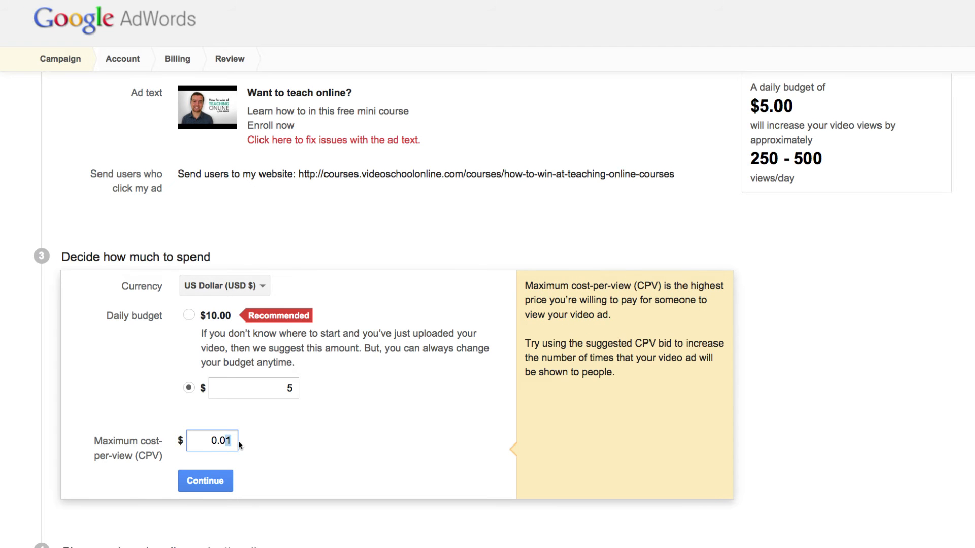
pyautogui.press('BackSpace')
pyautogui.write('10')
pyautogui.click(302, 431)
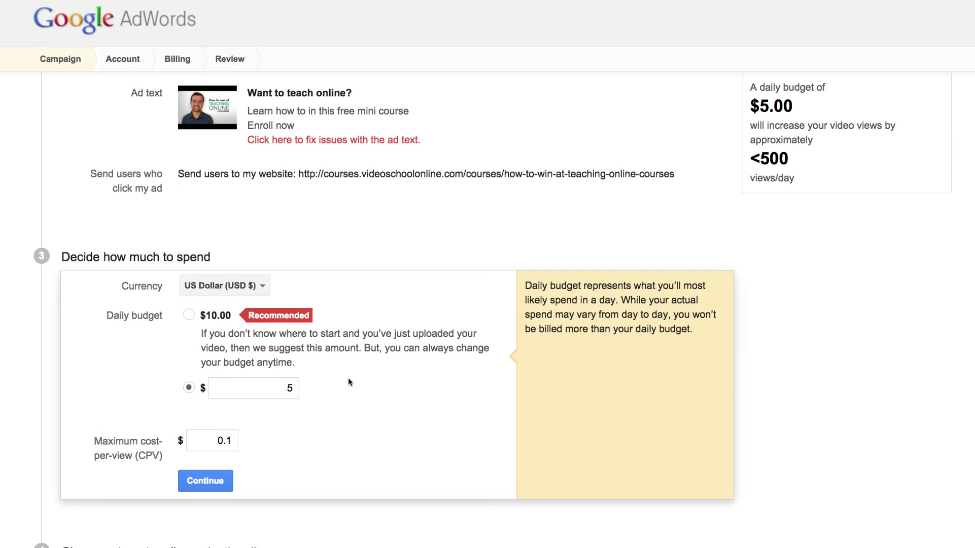
# Set the custom daily budget to $50 and confirm the campaign's spending settings.
pyautogui.click(299, 388)
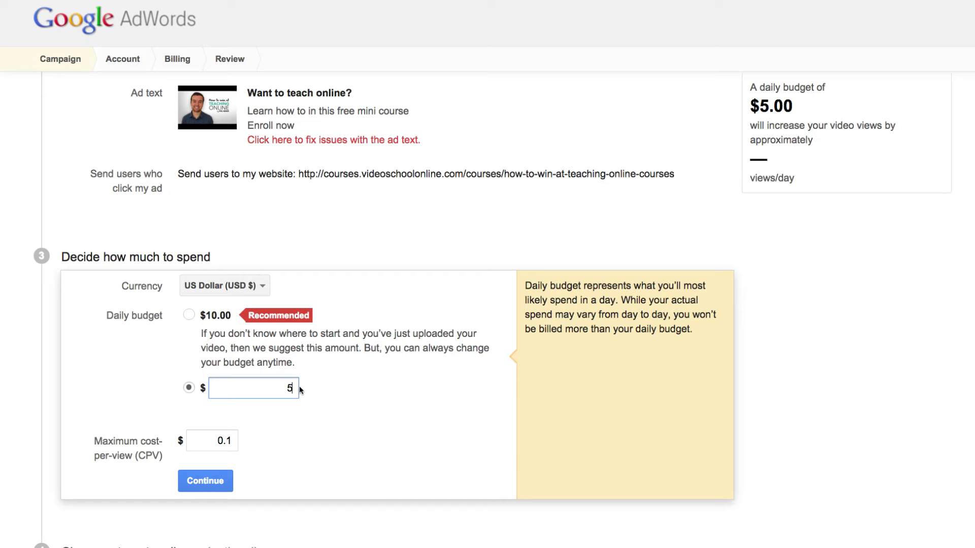
pyautogui.write('0')
pyautogui.click(333, 392)
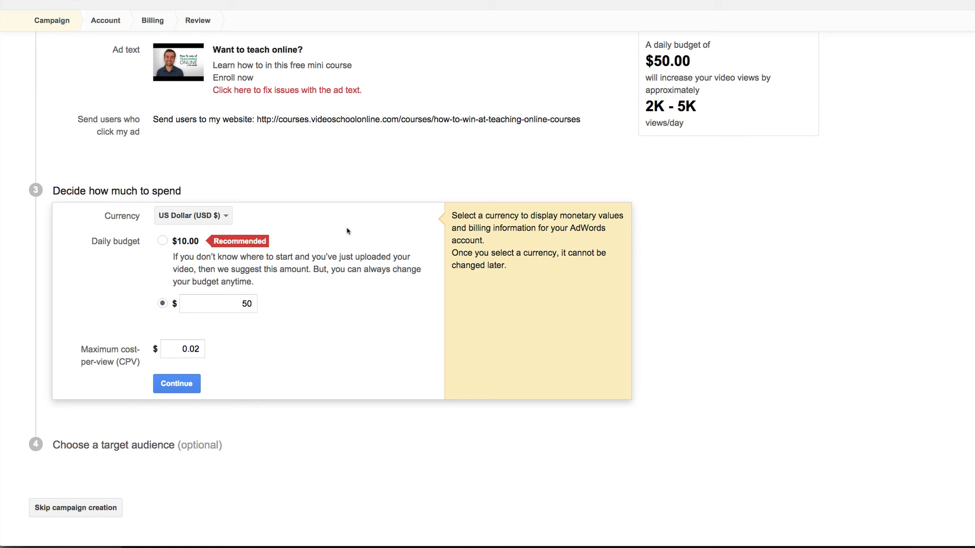
pyautogui.click(176, 385)
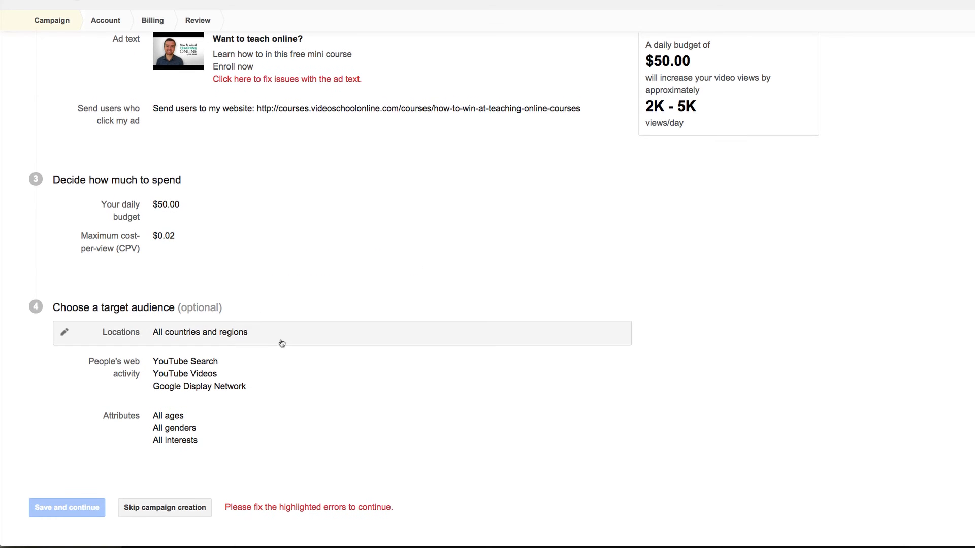
# Open the target audience's locations for editing and add United Kingdom as a targeted country.
pyautogui.click(233, 335)
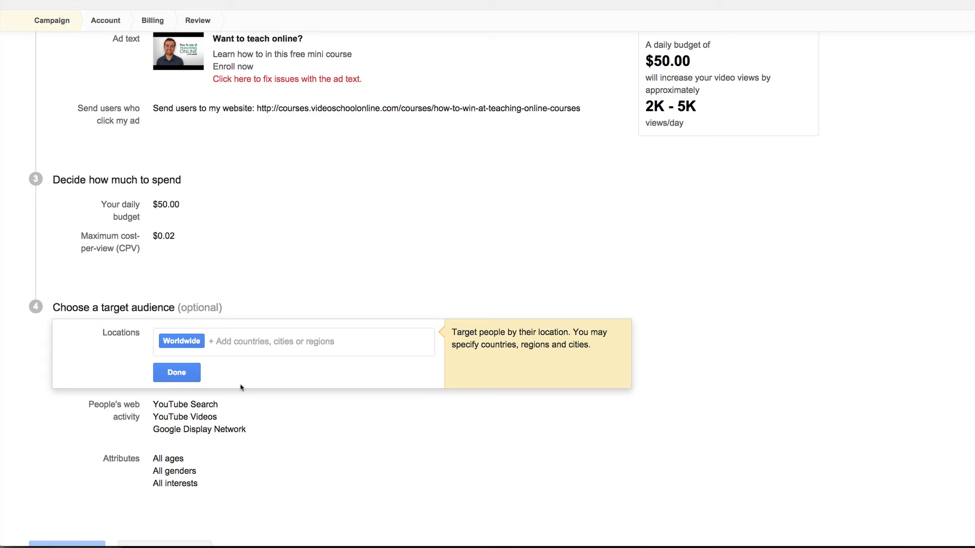
pyautogui.click(225, 346)
pyautogui.write('united')
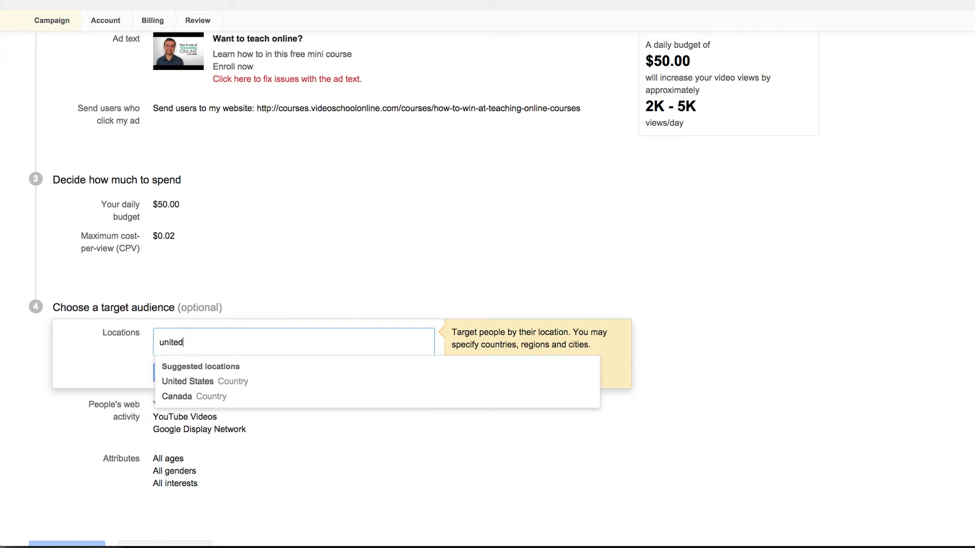
pyautogui.click(215, 382)
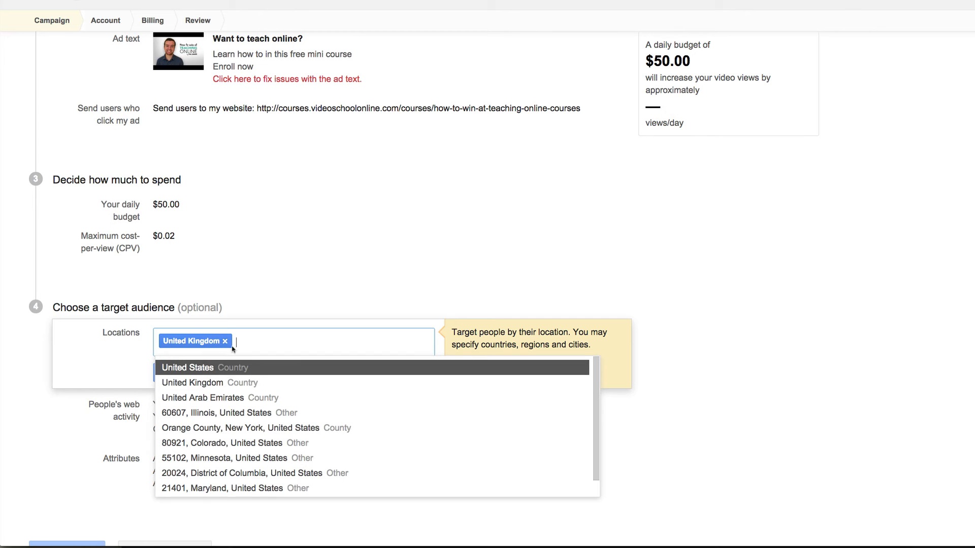
# Set the targeted locations to United States and United Kingdom, and confirm the web activity targeting with every option included.
pyautogui.click(214, 367)
pyautogui.click(225, 341)
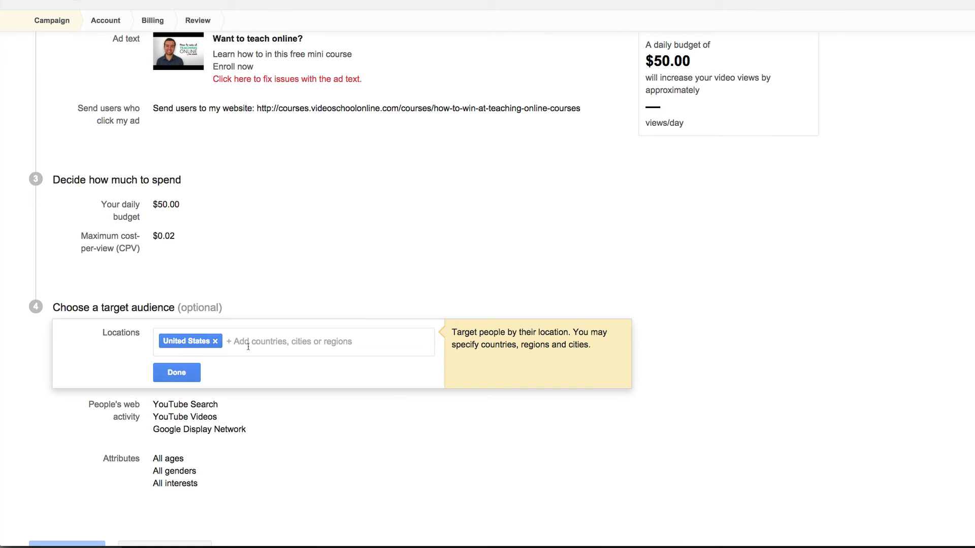
pyautogui.click(248, 347)
pyautogui.write('unite')
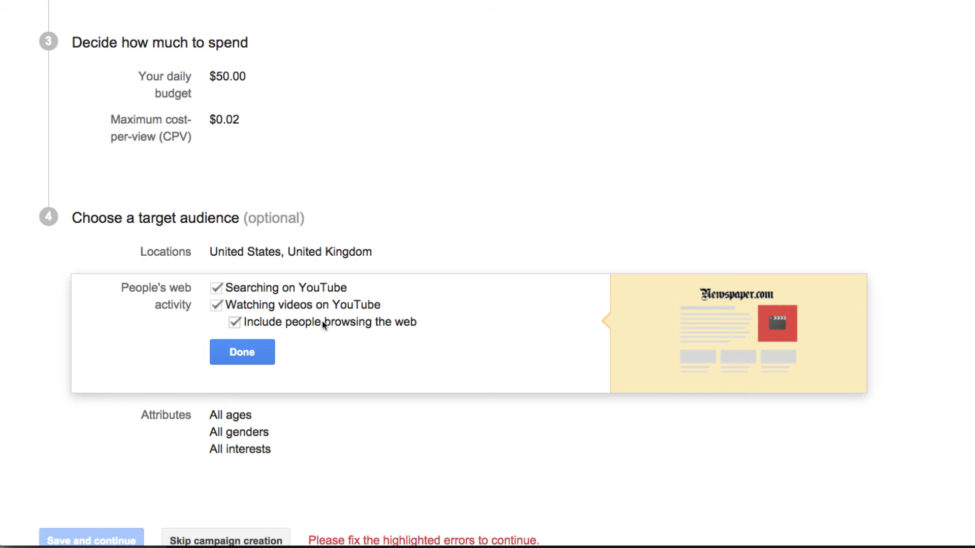
pyautogui.click(244, 353)
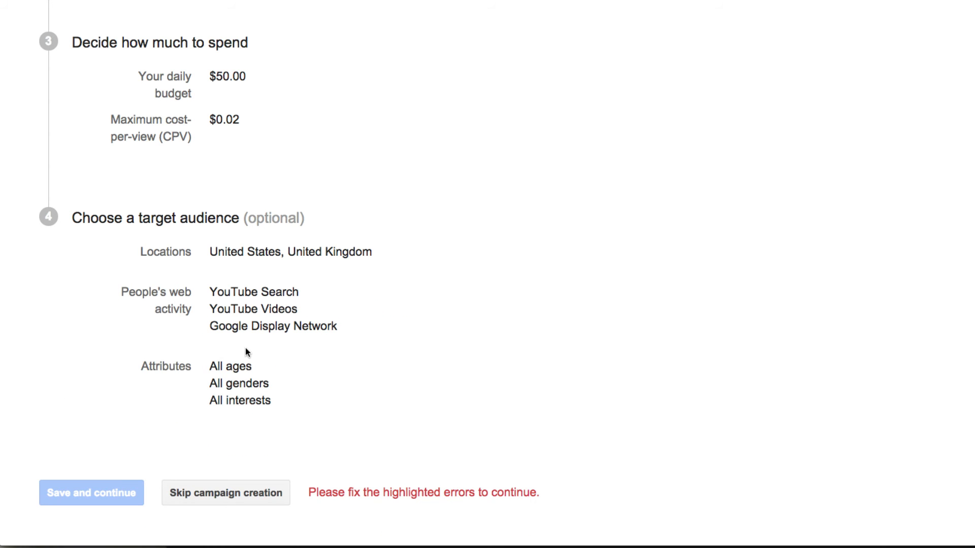
# Open the audience attributes and limit targeting to ages 25 - 34 and 35 - 44 and to the Male gender.
pyautogui.click(252, 369)
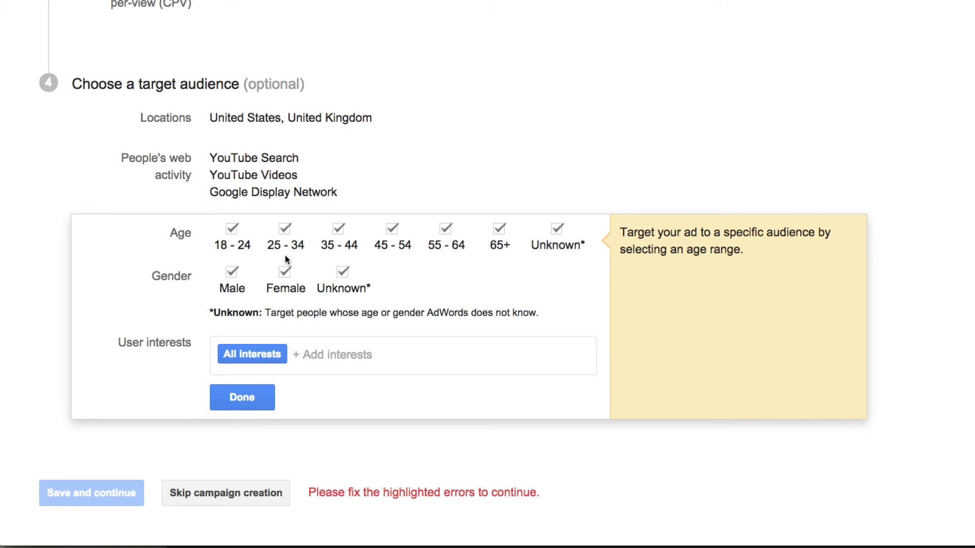
pyautogui.click(557, 229)
pyautogui.click(500, 230)
pyautogui.click(232, 230)
pyautogui.click(232, 230)
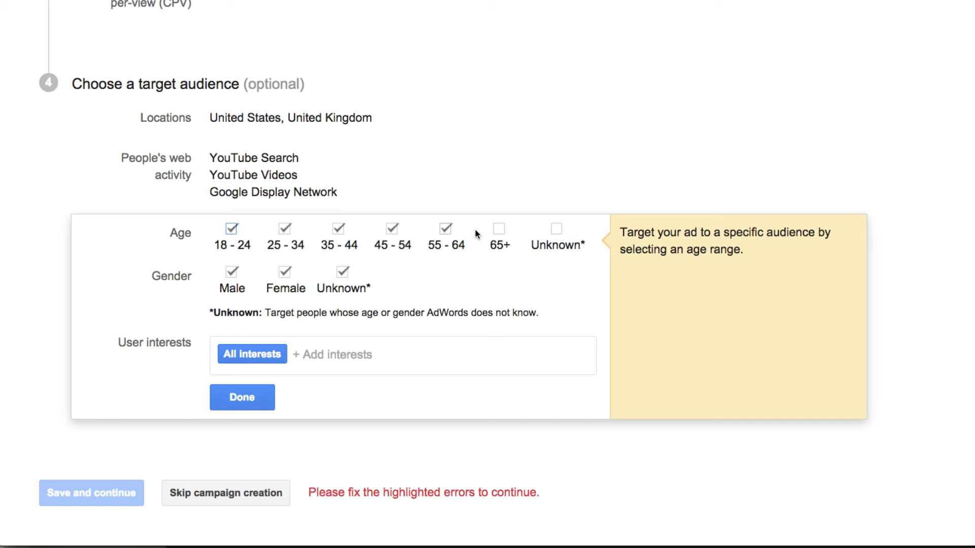
pyautogui.click(449, 230)
pyautogui.click(392, 230)
pyautogui.click(392, 230)
pyautogui.click(231, 229)
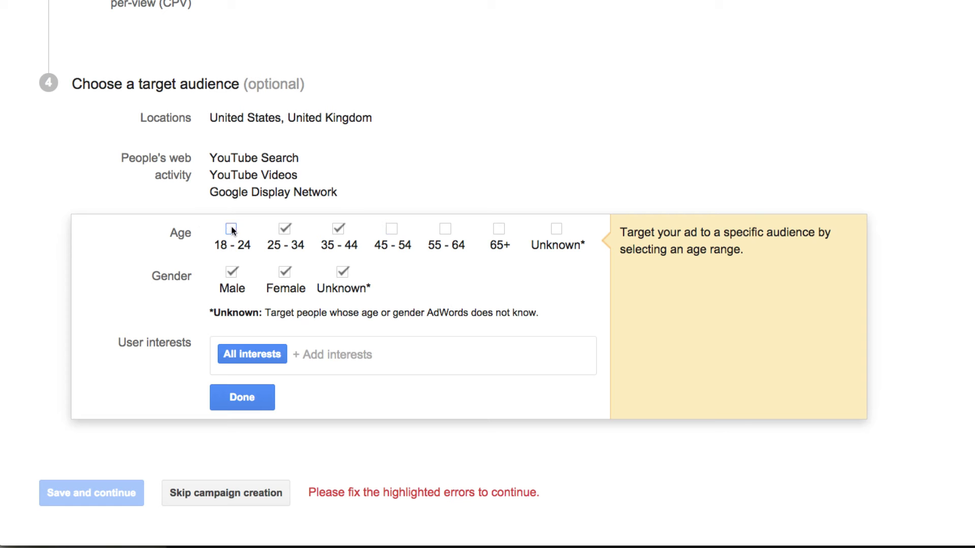
pyautogui.click(285, 272)
pyautogui.click(343, 272)
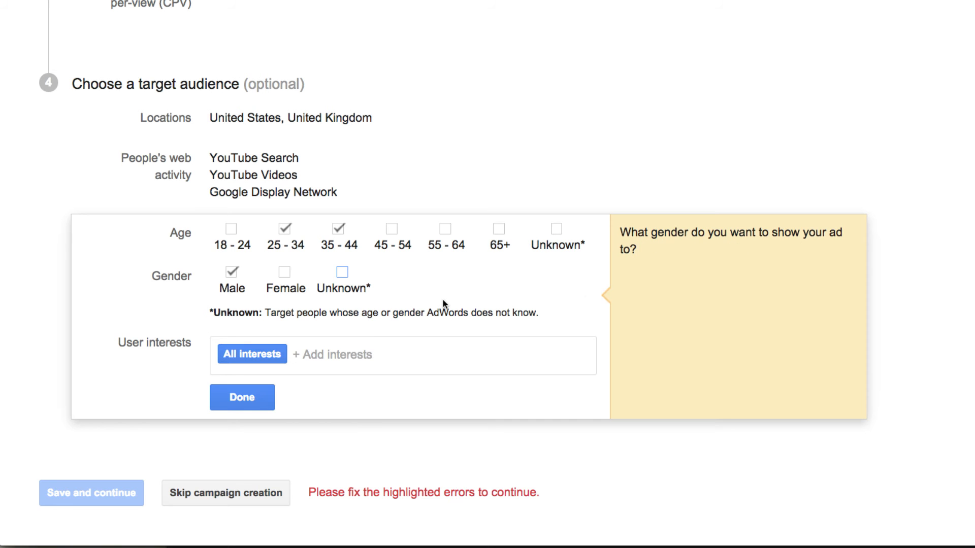
# Try adding the 18 - 24 and 45 - 54 age groups to the audience, and exclude both again.
pyautogui.click(231, 230)
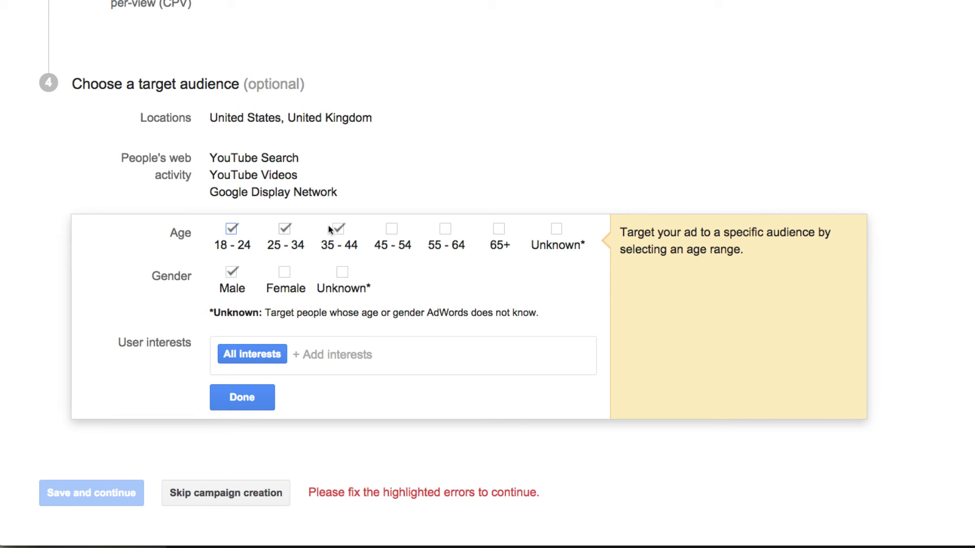
pyautogui.click(391, 230)
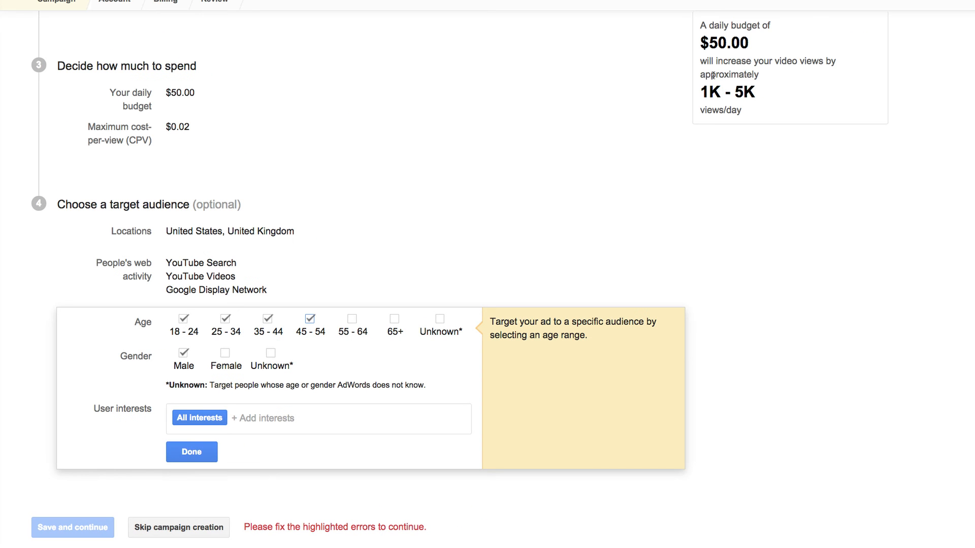
pyautogui.click(310, 318)
pyautogui.click(183, 319)
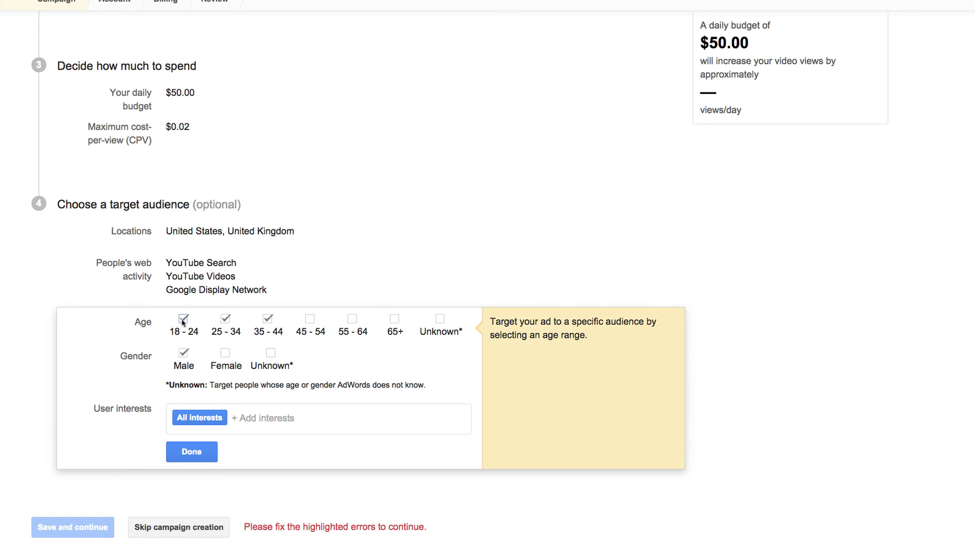
# Try targeting only the Female gender, and restore targeting to Male only.
pyautogui.click(184, 354)
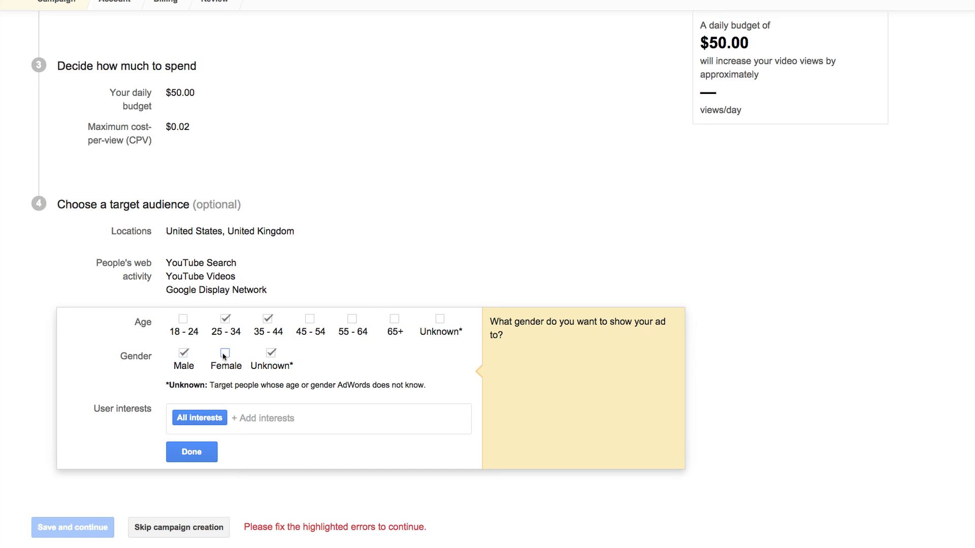
pyautogui.click(184, 354)
pyautogui.click(226, 354)
pyautogui.click(272, 354)
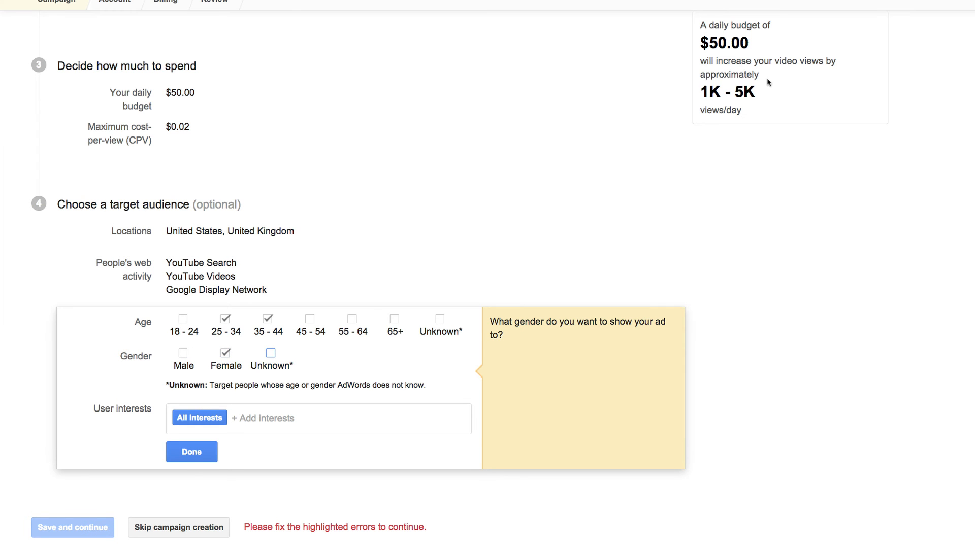
pyautogui.click(226, 354)
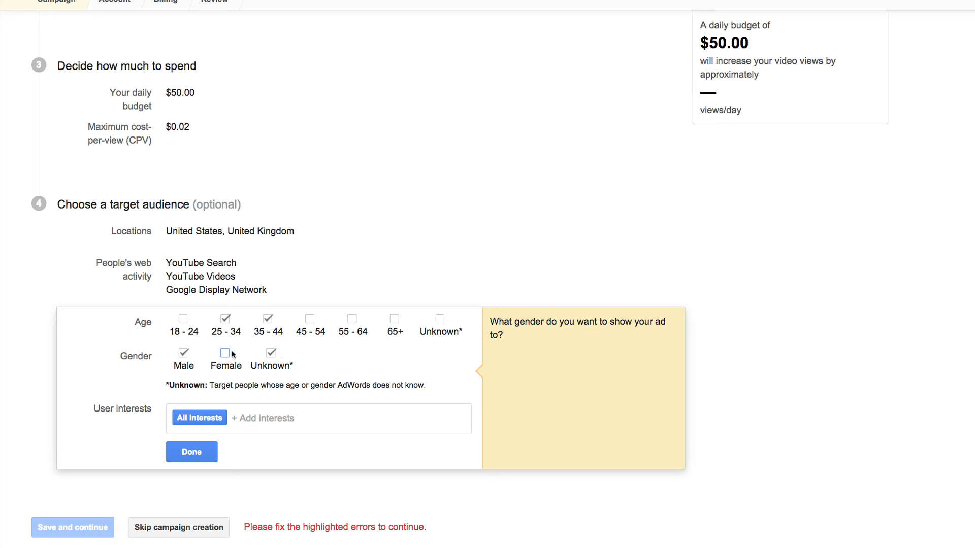
pyautogui.click(271, 353)
# Search the user interests for "teaching online" and clear the search text.
pyautogui.click(276, 409)
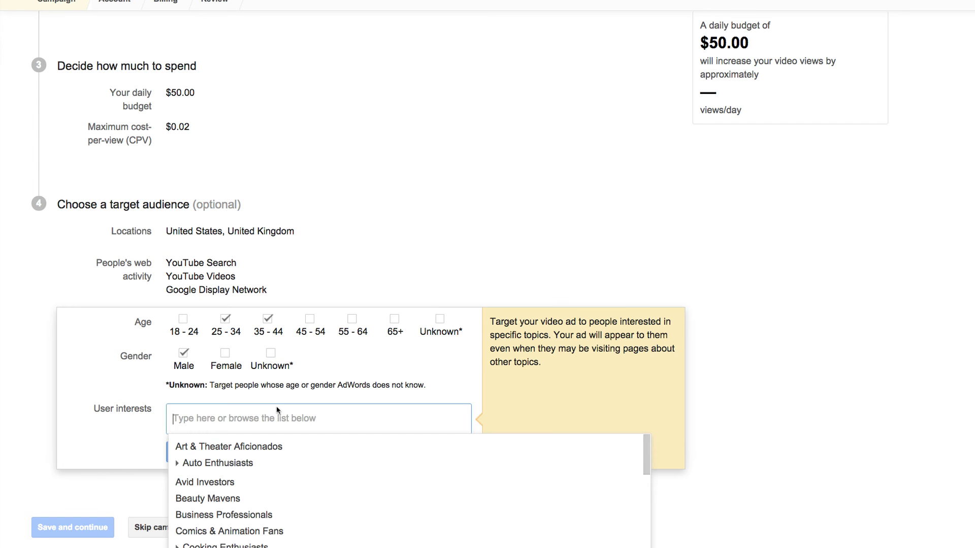
pyautogui.scroll(-1, 431, 378)
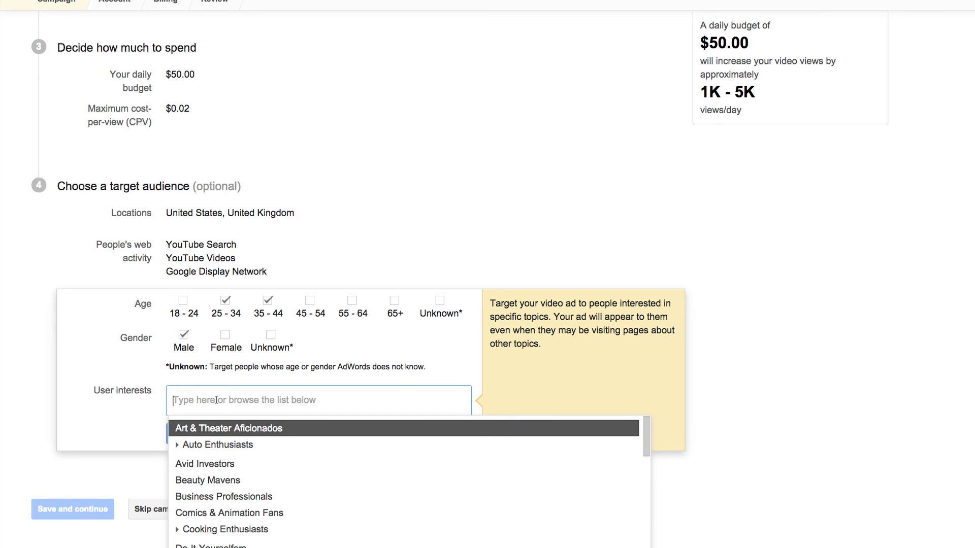
pyautogui.write('teaching online')
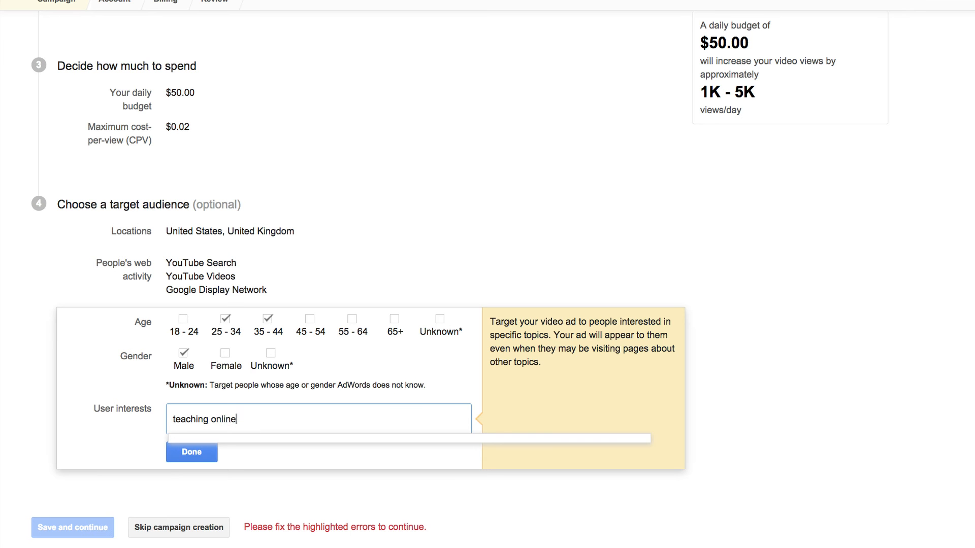
pyautogui.moveTo(244, 419); pyautogui.dragTo(141, 412)
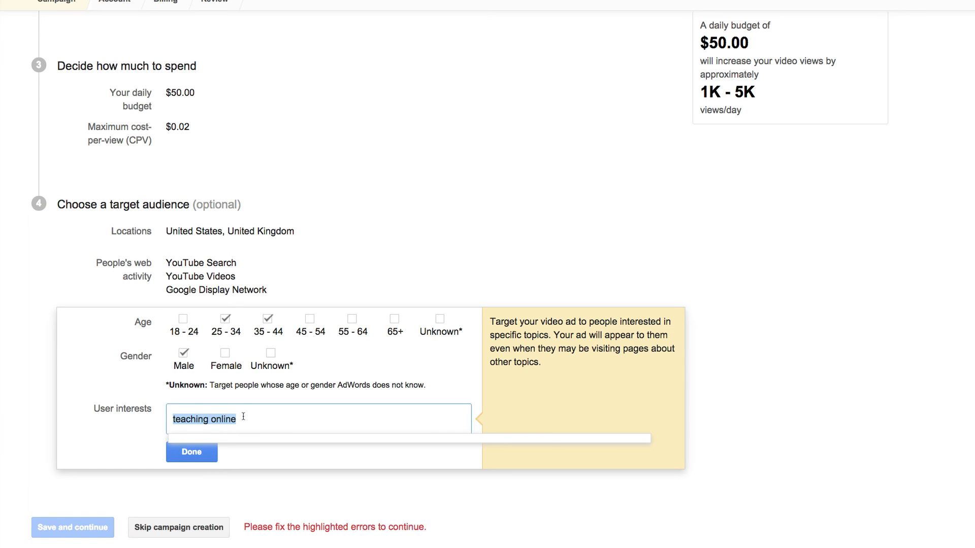
pyautogui.moveTo(247, 417); pyautogui.dragTo(281, 418)
pyautogui.click(189, 418)
pyautogui.press('BackSpace')
pyautogui.press('BackSpace')
pyautogui.press('BackSpace')
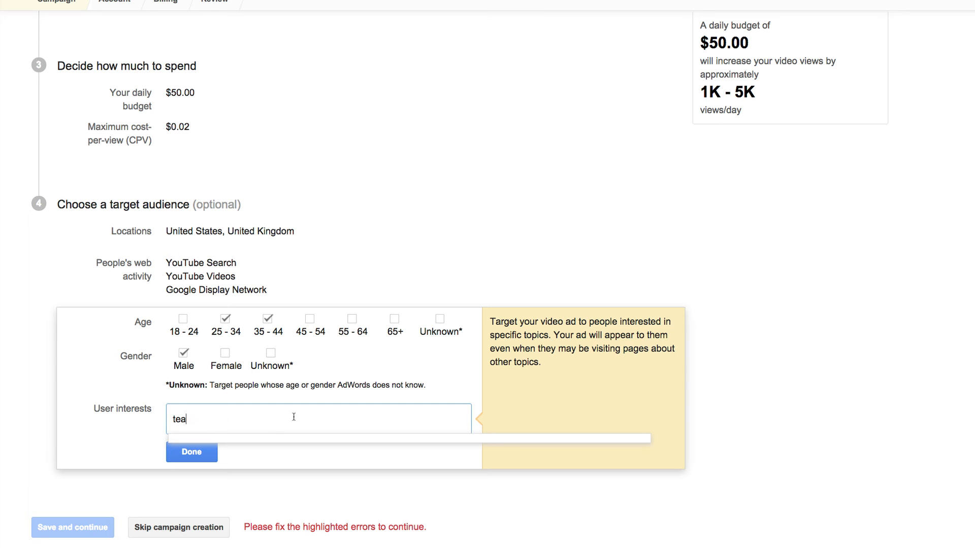
pyautogui.press('BackSpace')
pyautogui.press('BackSpace')
pyautogui.press('BackSpace')
# Add Business Professionals and Do-It-Yourselfers to the targeted user interests.
pyautogui.scroll(-1, 286, 507)
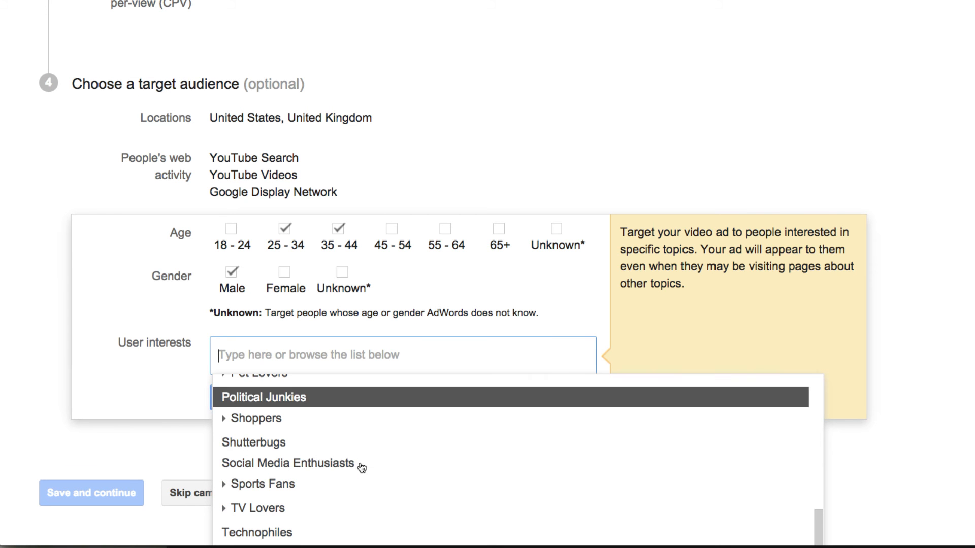
pyautogui.scroll(-2, 356, 467)
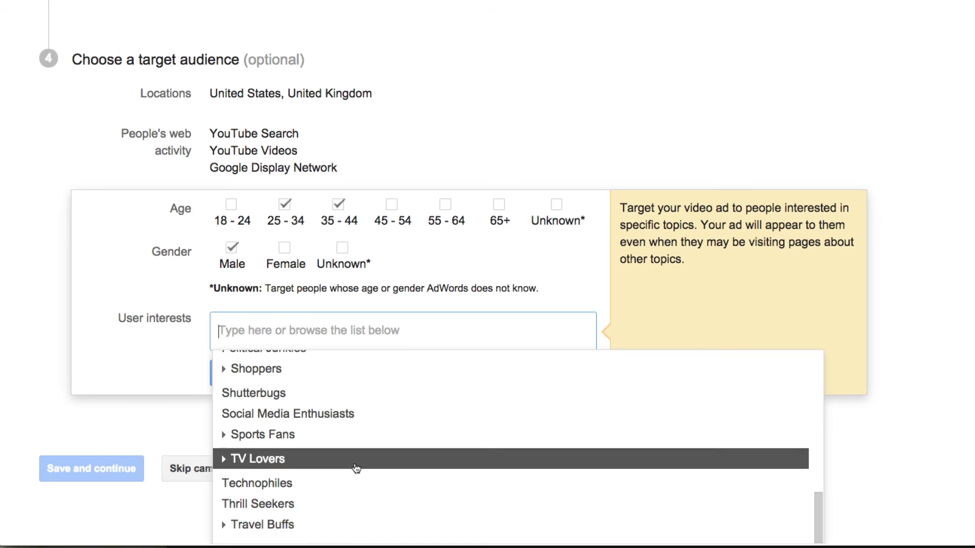
pyautogui.scroll(6, 357, 468)
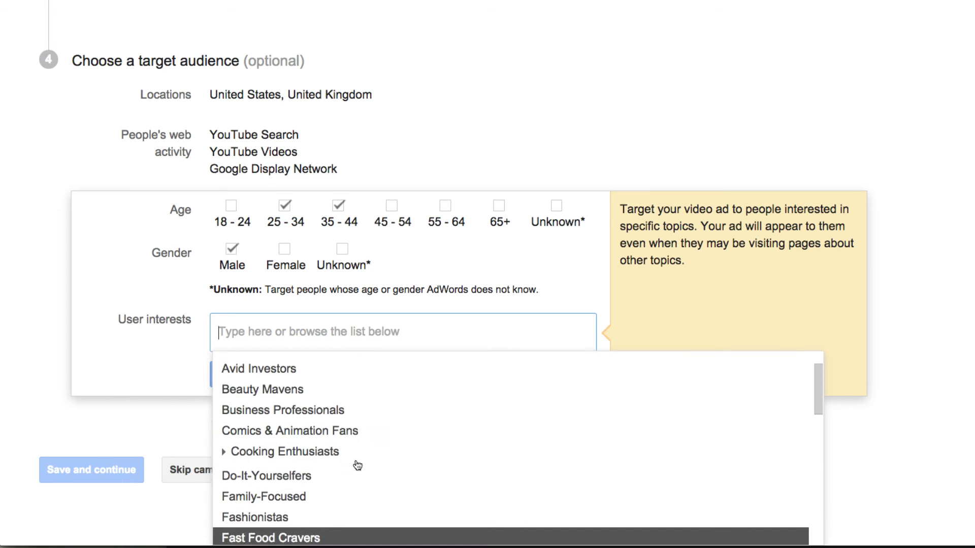
pyautogui.scroll(2, 357, 465)
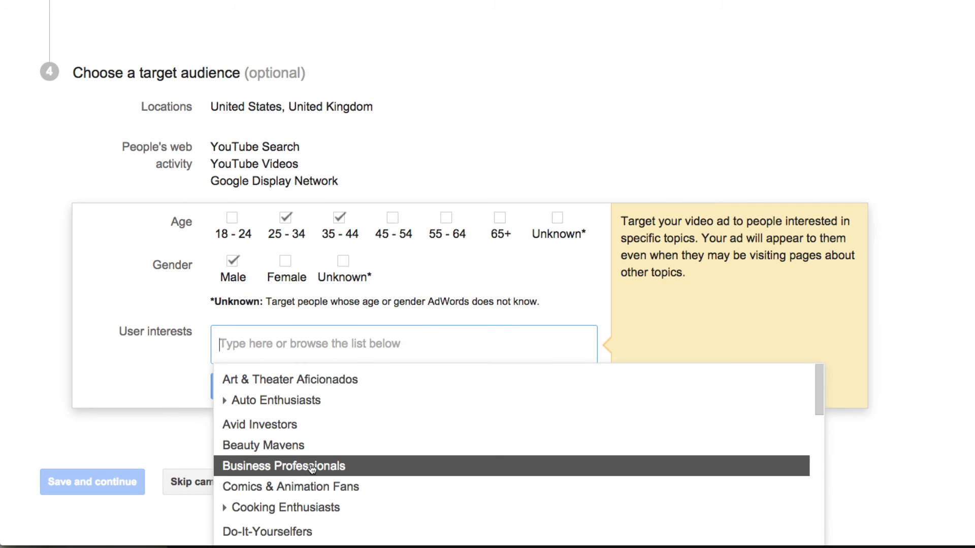
pyautogui.click(287, 467)
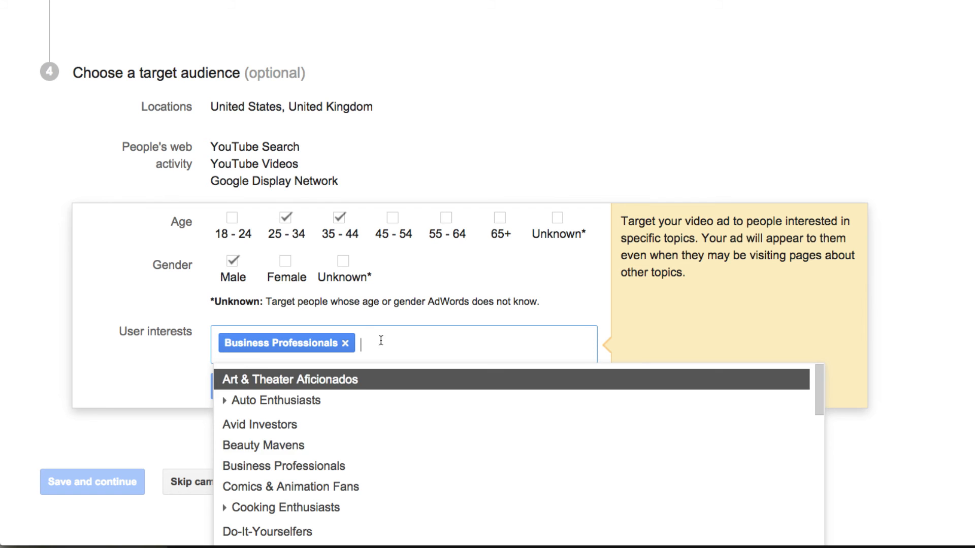
pyautogui.scroll(-2, 364, 452)
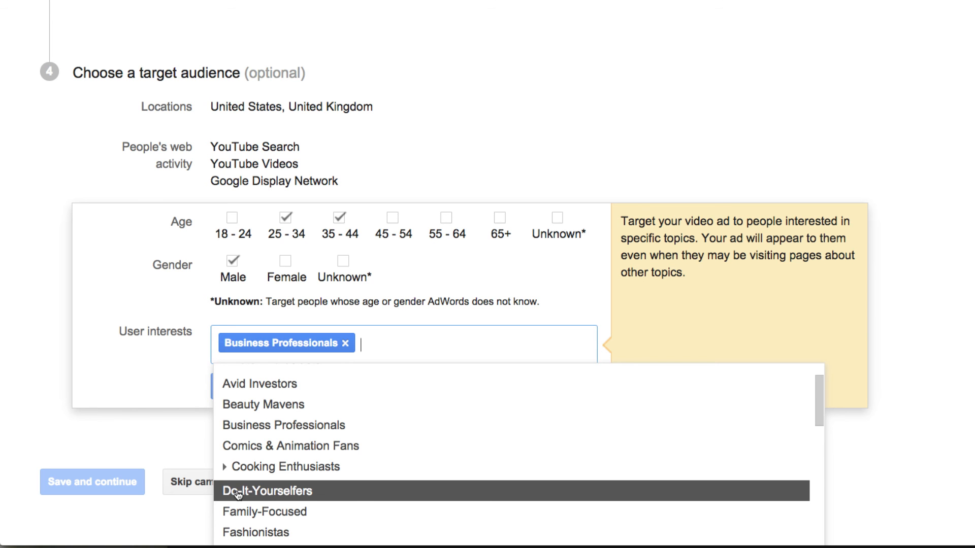
pyautogui.click(238, 492)
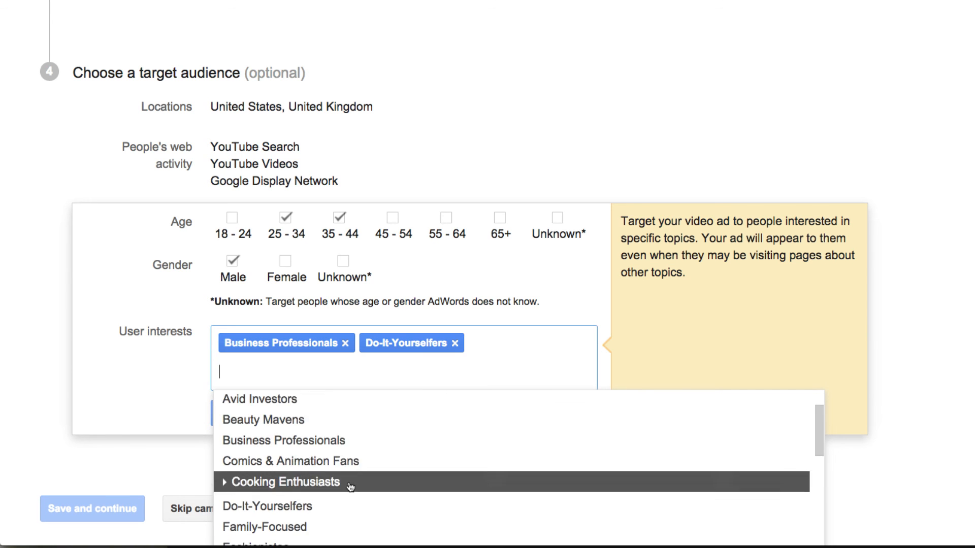
# Add Technophiles to the targeted user interests and close the list of interests.
pyautogui.scroll(-3, 353, 488)
pyautogui.scroll(-5, 350, 487)
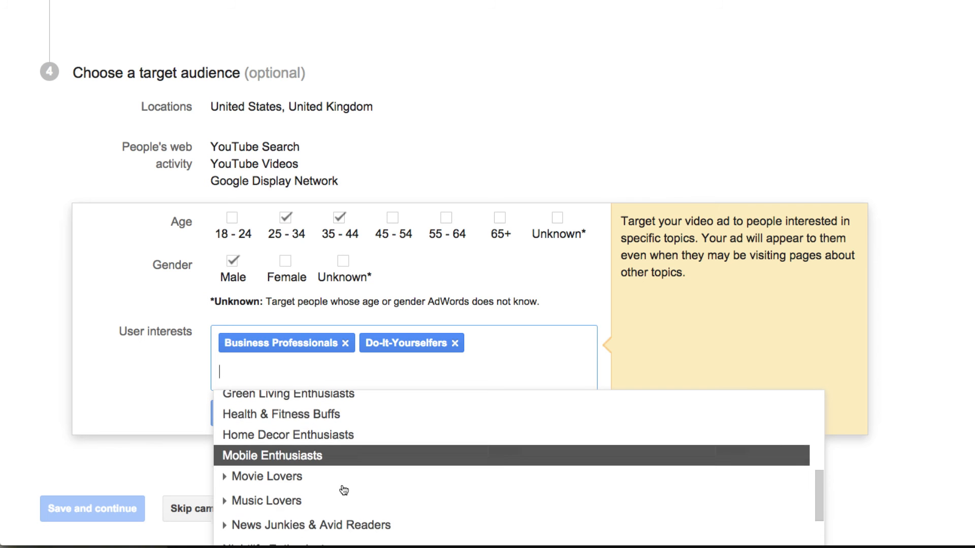
pyautogui.scroll(-2, 342, 490)
pyautogui.scroll(-2, 344, 490)
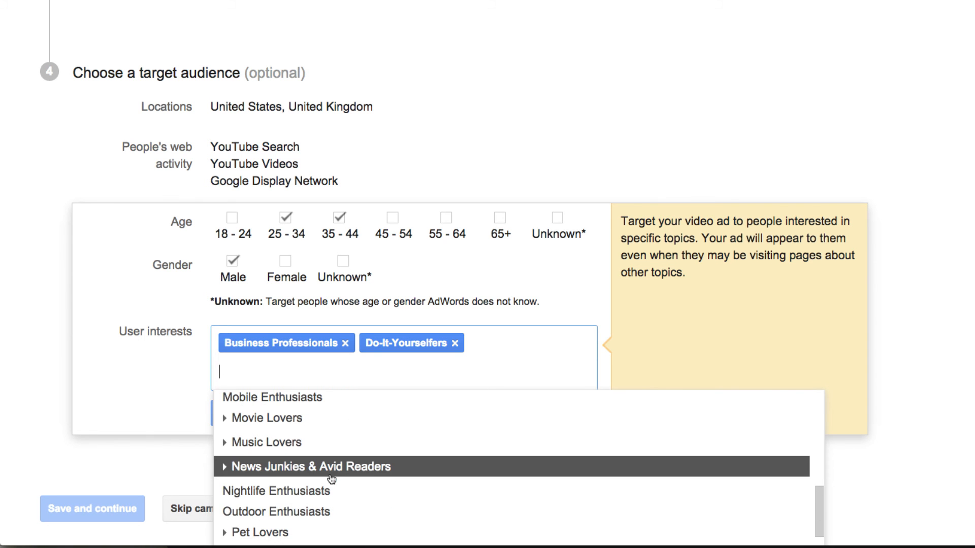
pyautogui.scroll(-3, 337, 474)
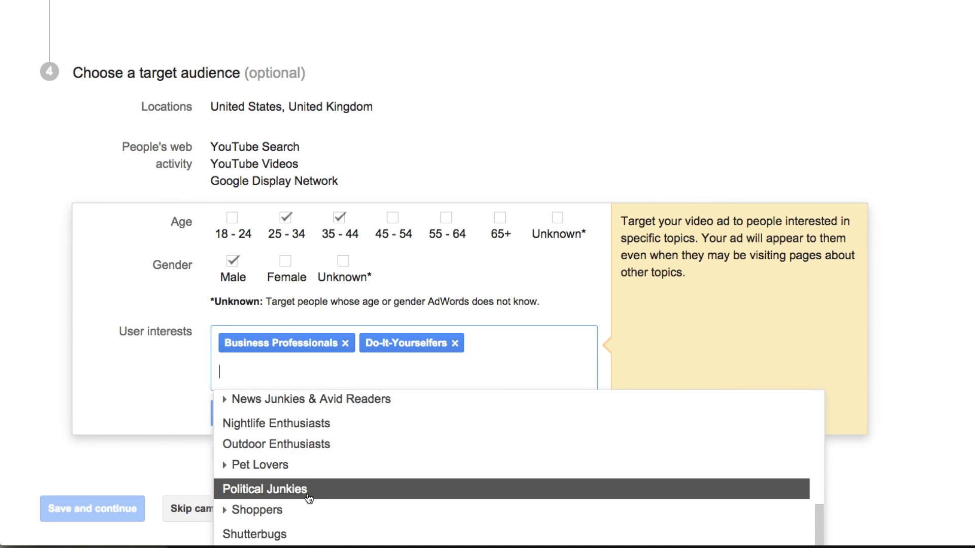
pyautogui.scroll(-4, 307, 501)
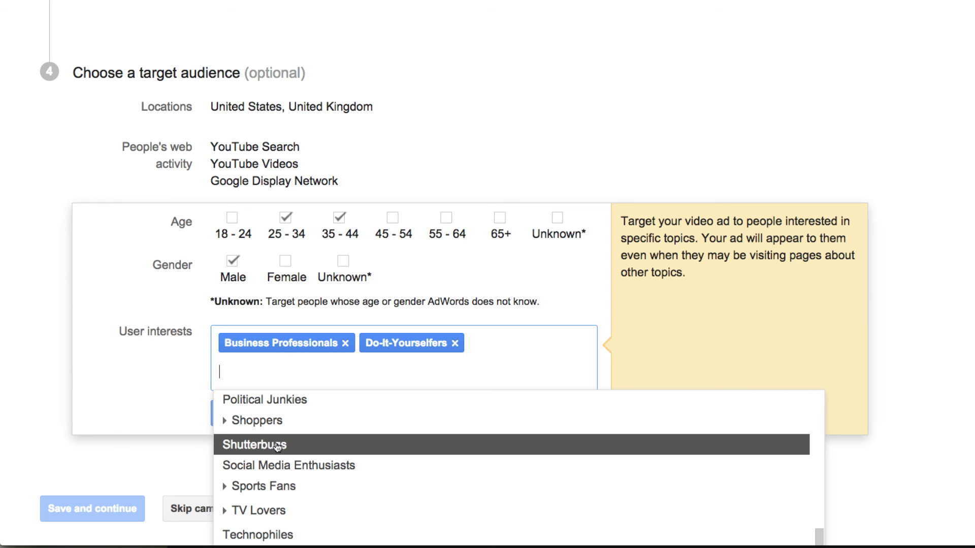
pyautogui.scroll(-3, 339, 462)
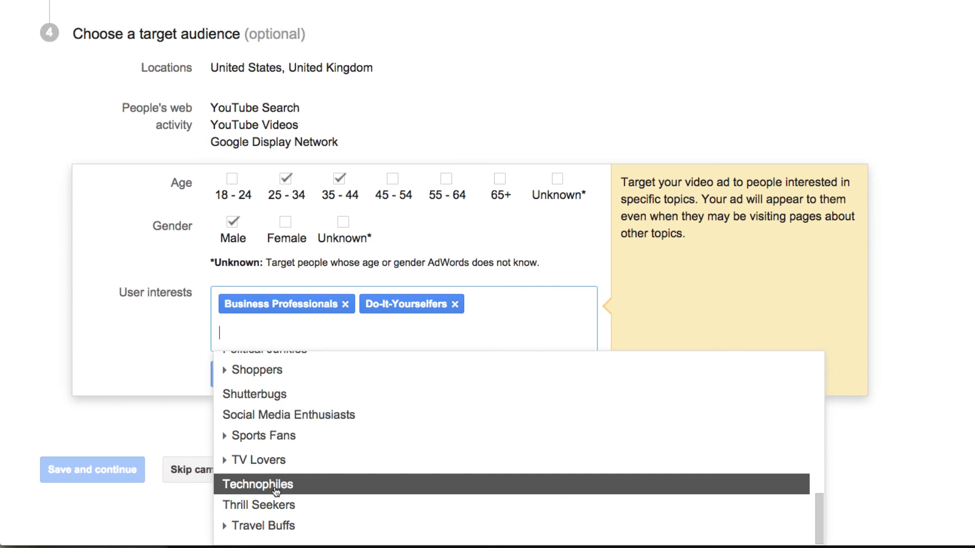
pyautogui.click(284, 490)
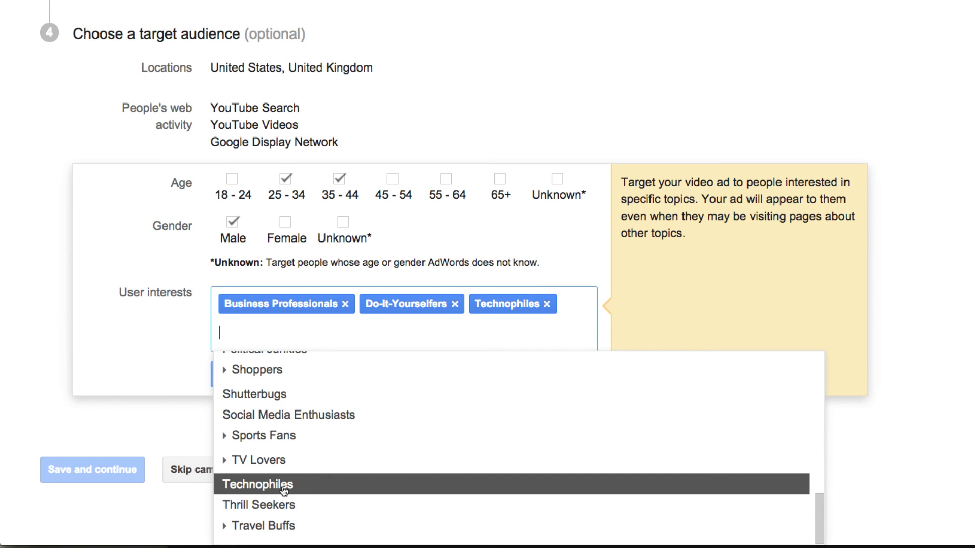
pyautogui.scroll(10, 393, 475)
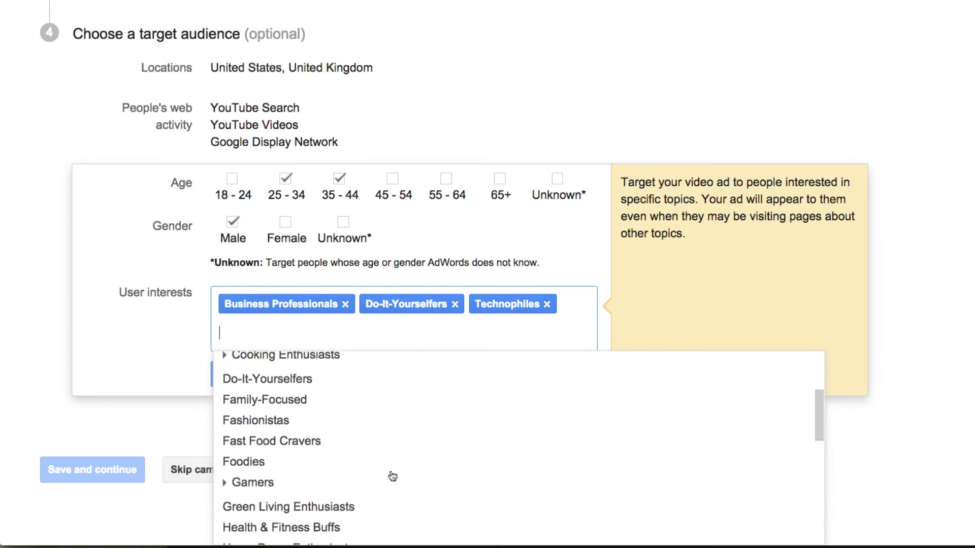
pyautogui.scroll(1, 393, 476)
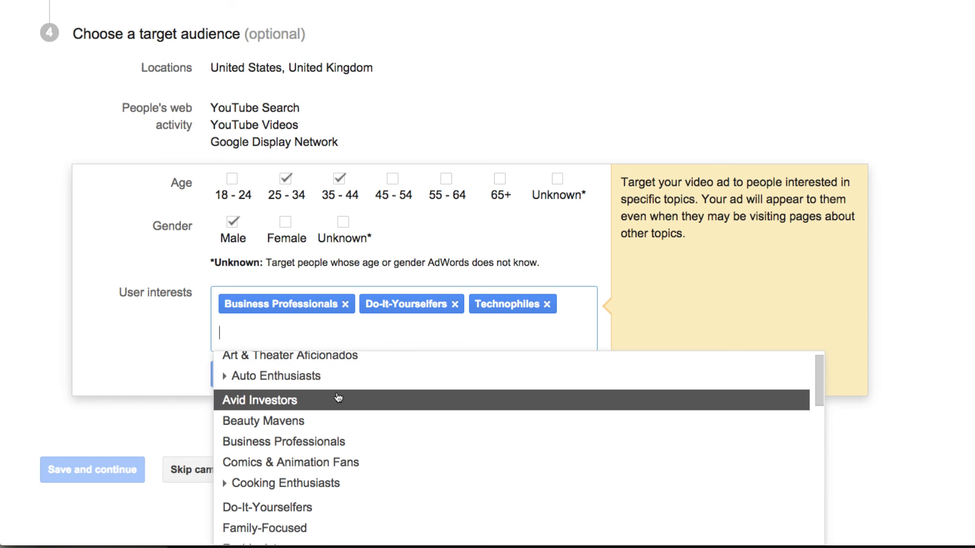
pyautogui.scroll(3, 338, 398)
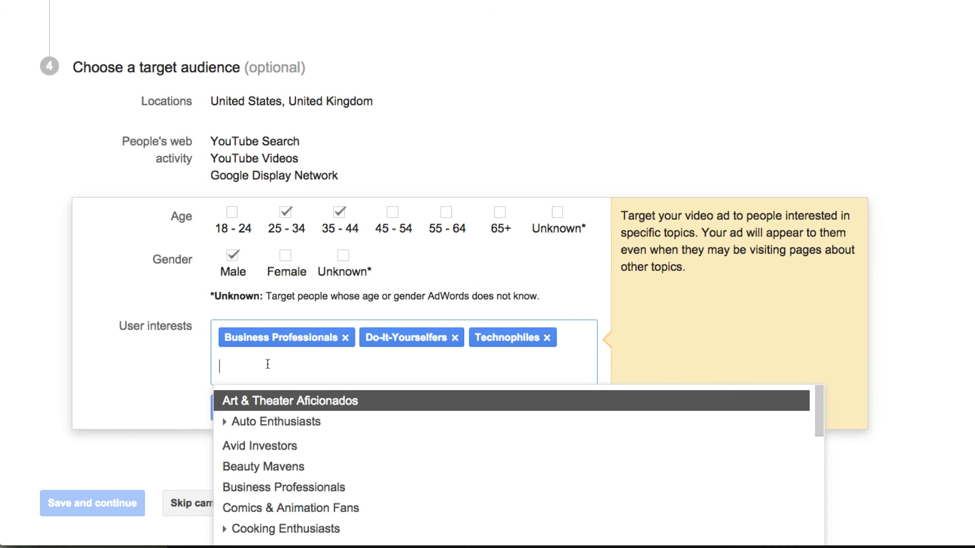
pyautogui.click(161, 365)
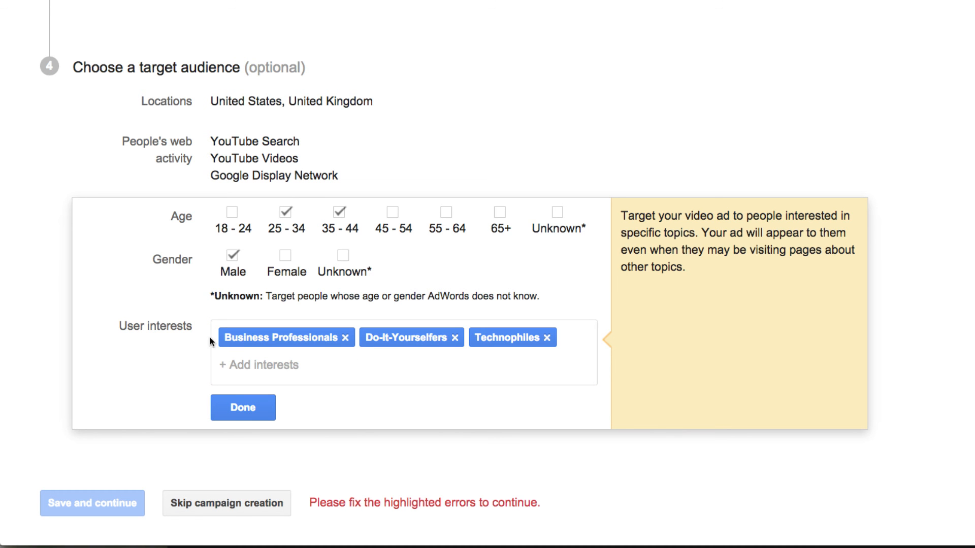
# Confirm the target audience's age, gender and user interest settings.
pyautogui.moveTo(314, 249)
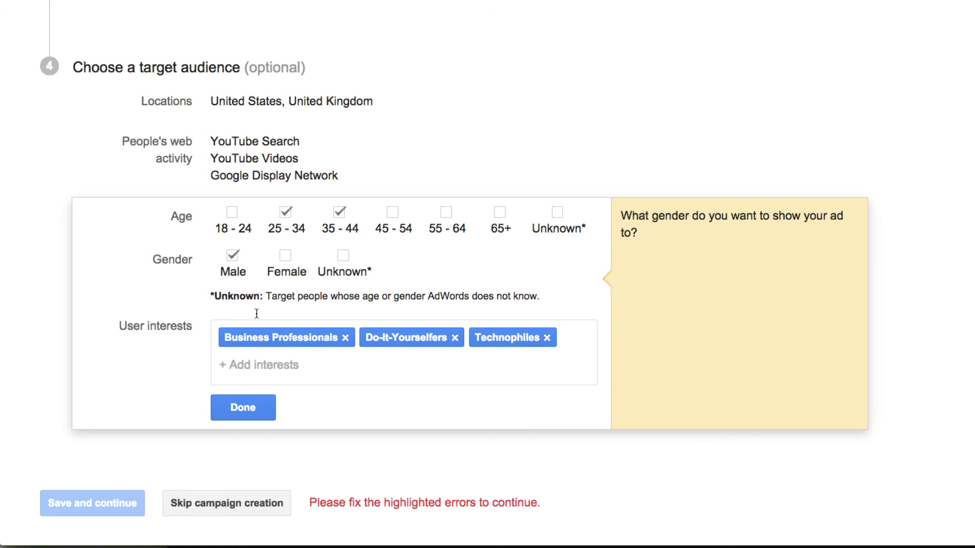
pyautogui.click(254, 412)
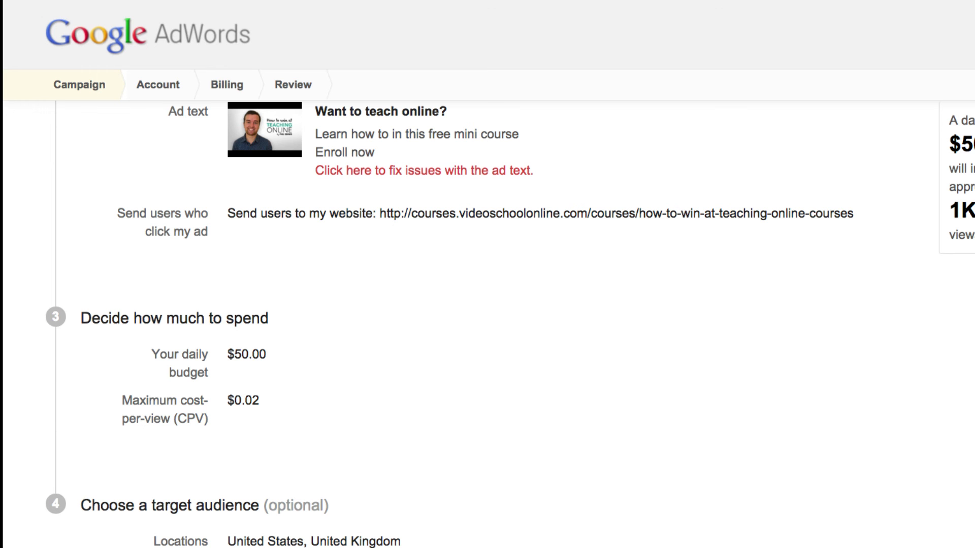
# Shorten the ad's first description line by removing the words "mini" and "to", and continue to the account stage.
pyautogui.scroll(8, 457, 325)
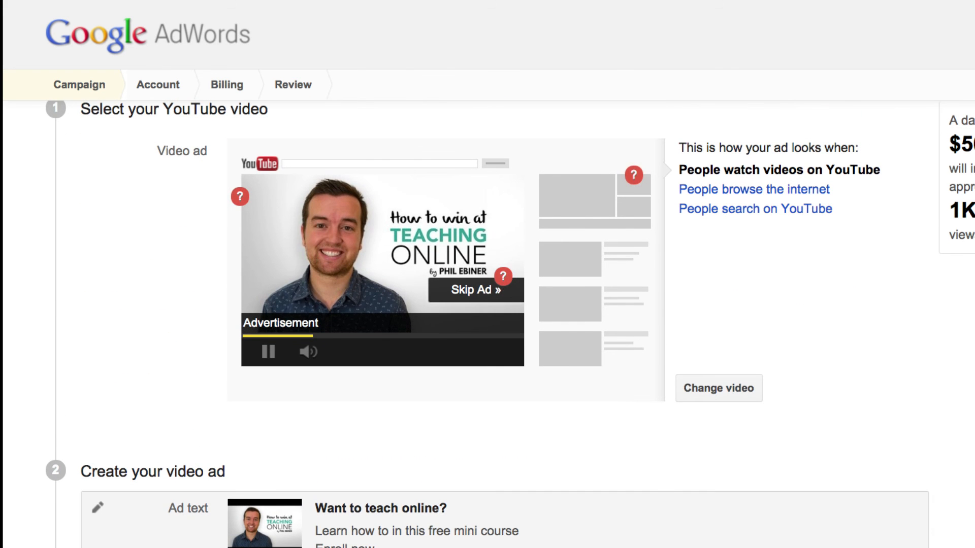
pyautogui.click(330, 523)
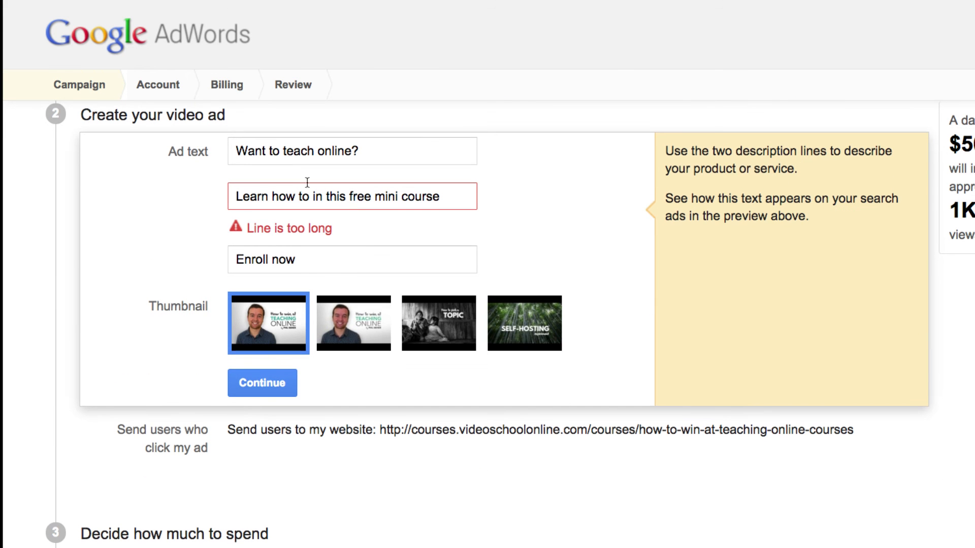
pyautogui.click(385, 197)
pyautogui.doubleClick(386, 197)
pyautogui.press('BackSpace')
pyautogui.click(447, 197)
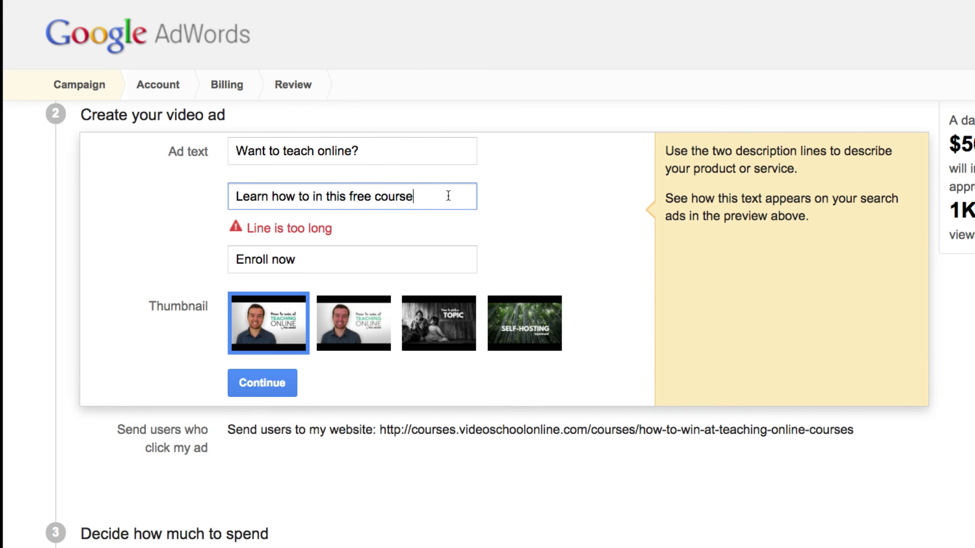
pyautogui.doubleClick(304, 196)
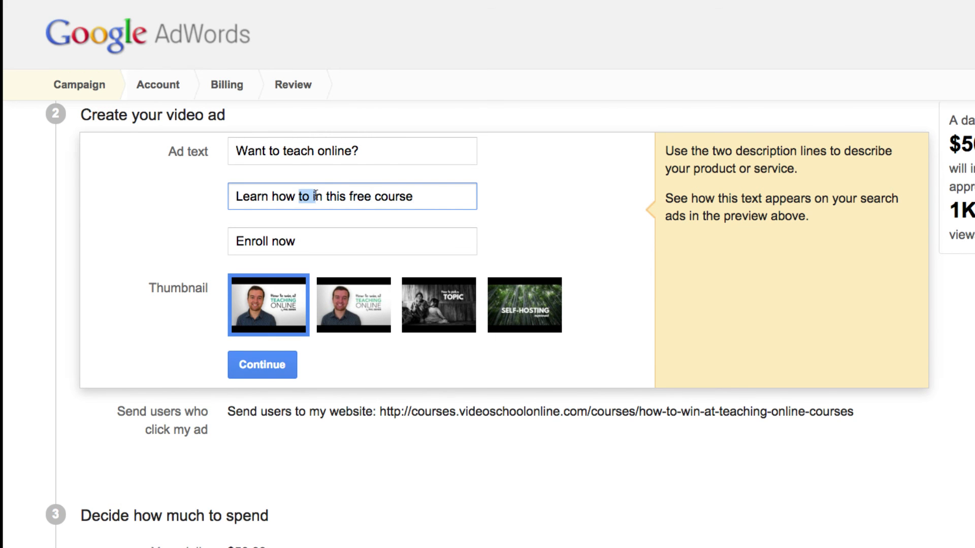
pyautogui.press('BackSpace')
pyautogui.click(262, 364)
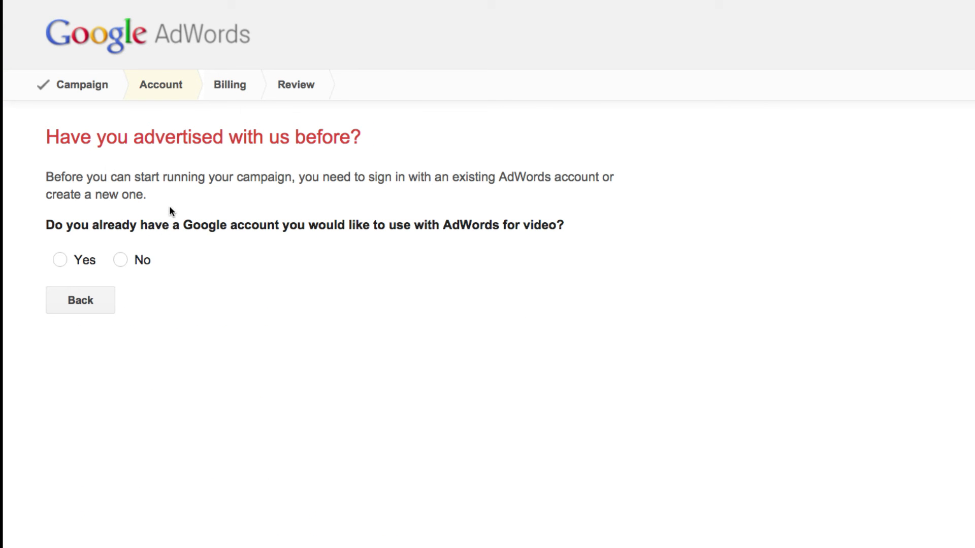
# Answer Yes to already having a Google account to use with AdWords for video.
pyautogui.click(60, 260)
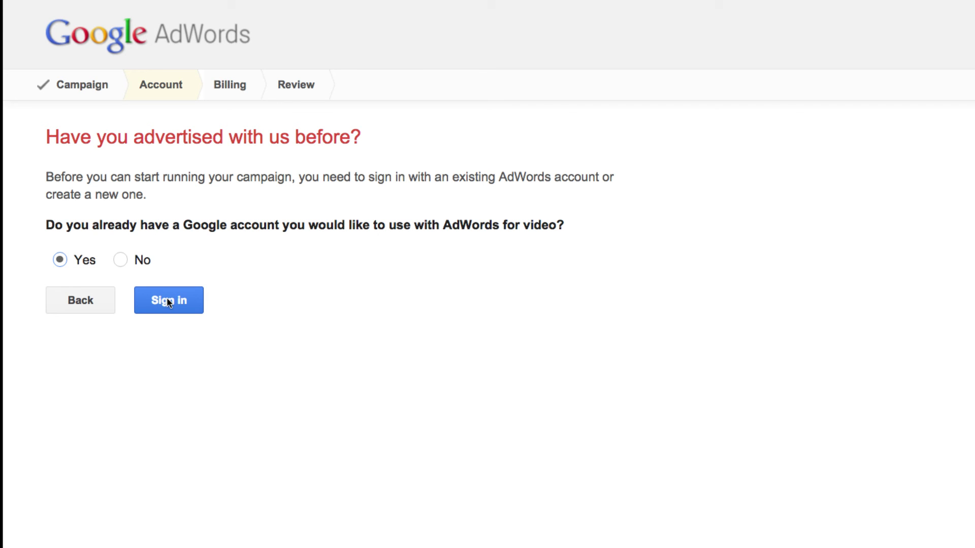